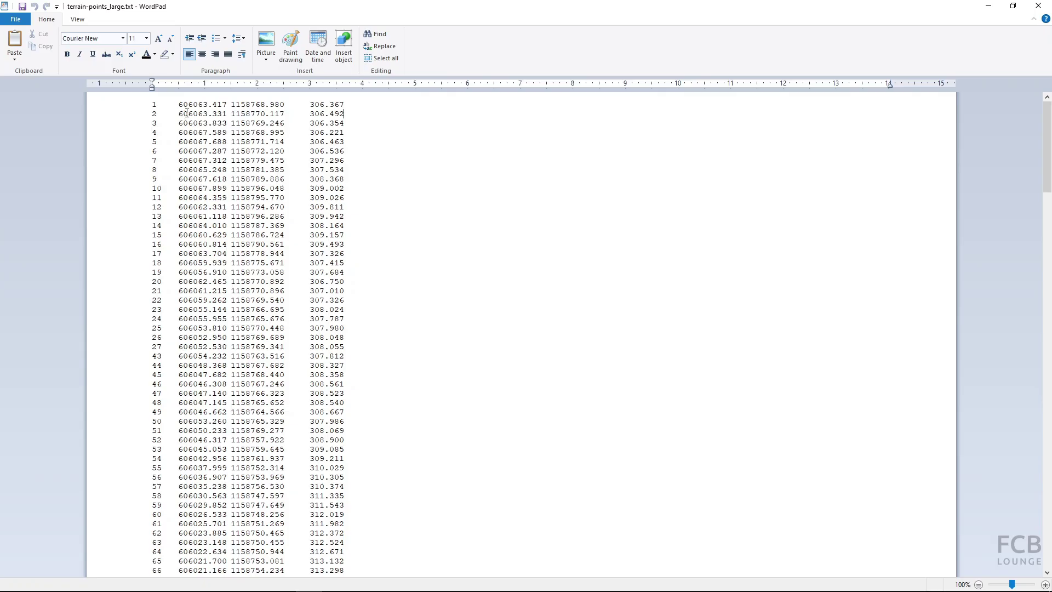
# Step: Highlight the first point's coordinates in terrain-points_large.txt, then switch to FreeCAD and inspect the finished terrain surface
pyautogui.moveTo(180, 104); pyautogui.dragTo(349, 104)
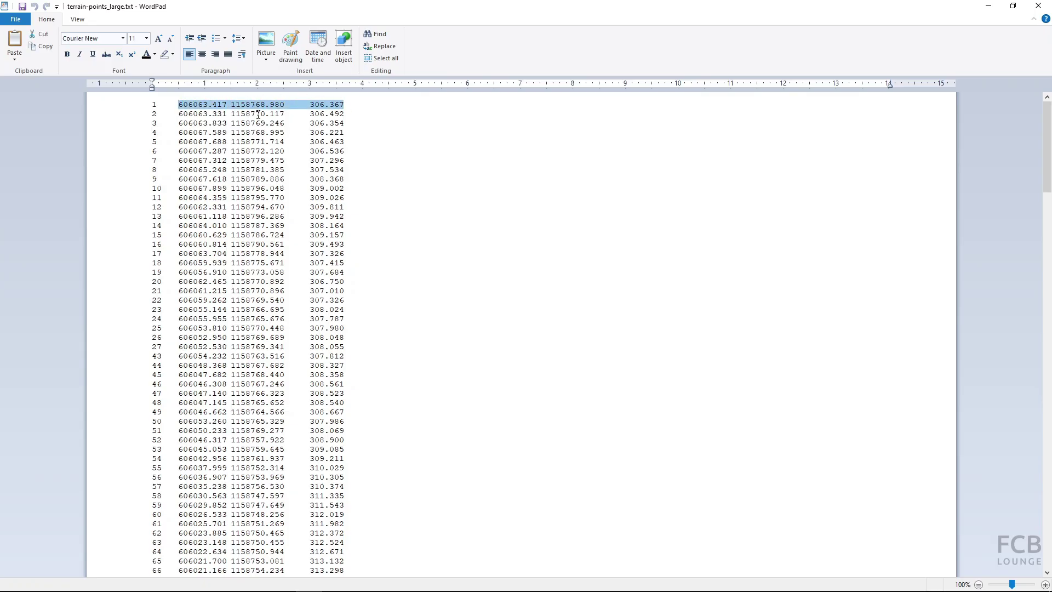
pyautogui.hotkey('alt', 'Tab')
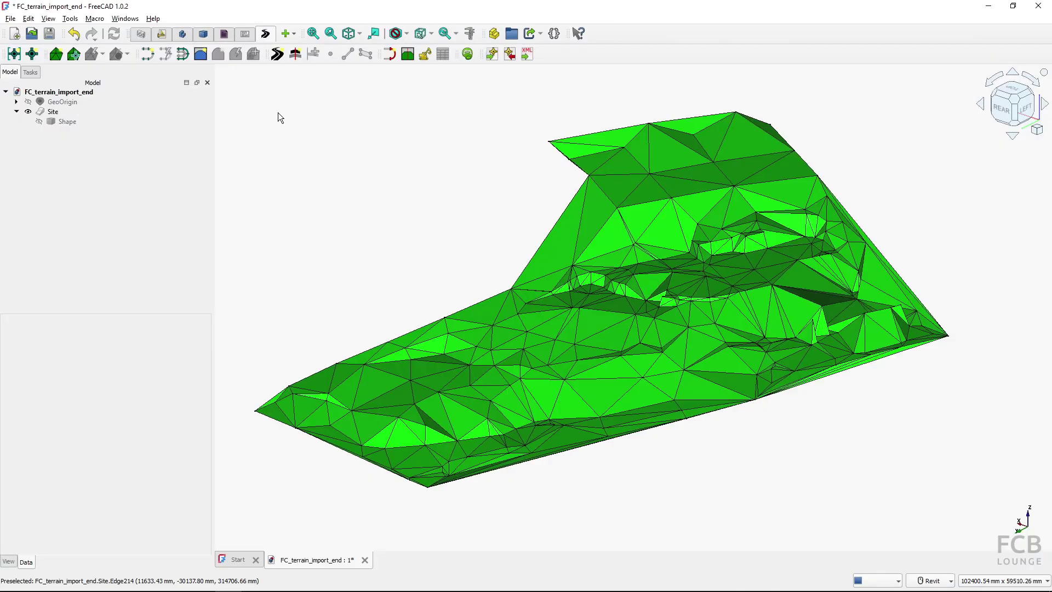
pyautogui.click(57, 121)
pyautogui.keyDown('shift'); pyautogui.moveTo(675, 435); pyautogui.dragTo(629, 265, button='middle'); pyautogui.keyUp('shift')
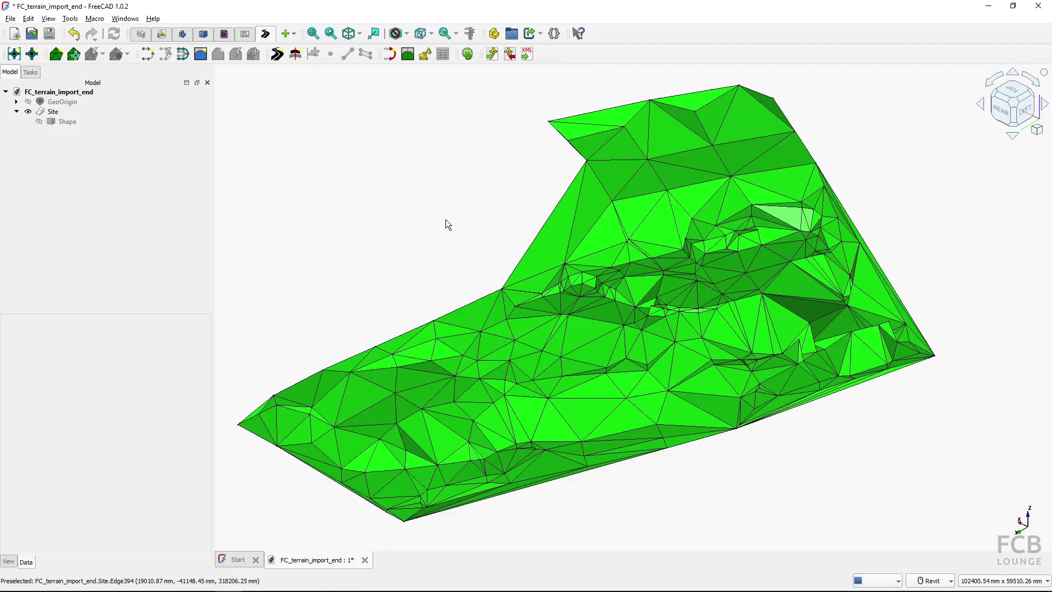
pyautogui.press('ctrl')
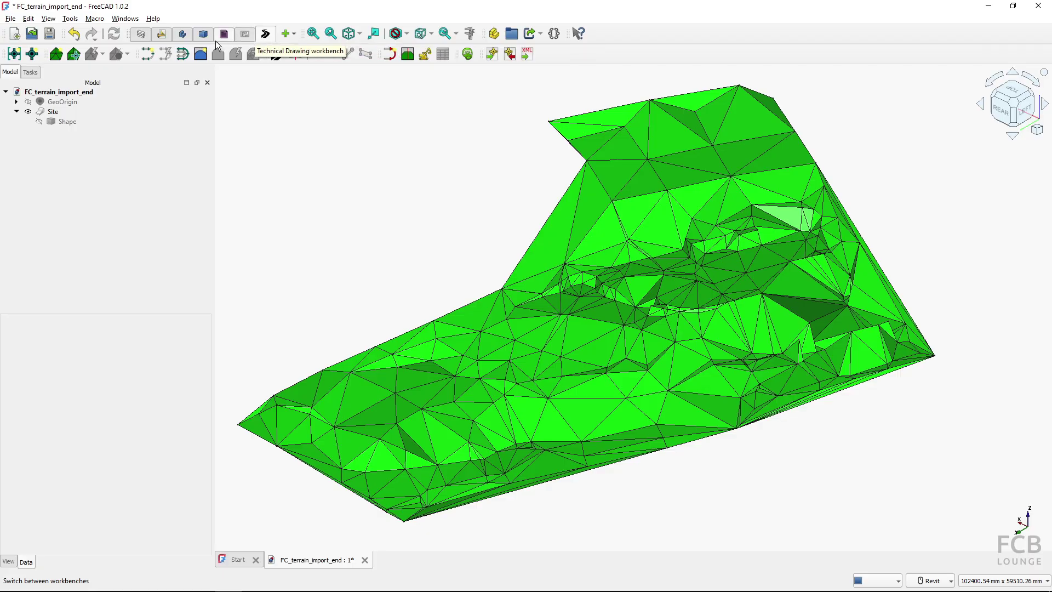
# Step: Search the Addon Manager for "road", view the Road workbench's details page and close the manager
pyautogui.click(69, 18)
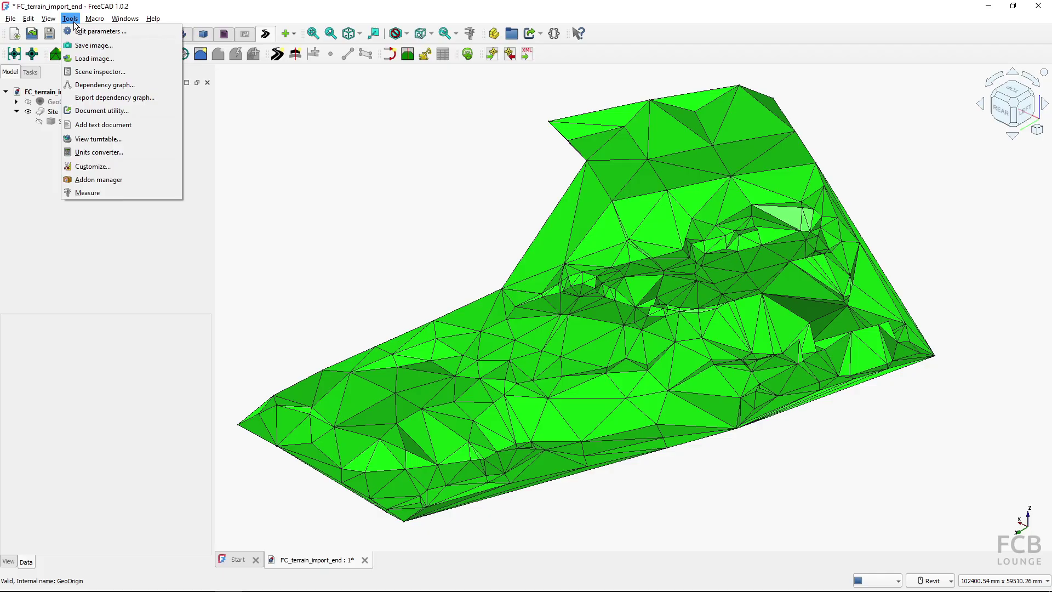
pyautogui.click(91, 179)
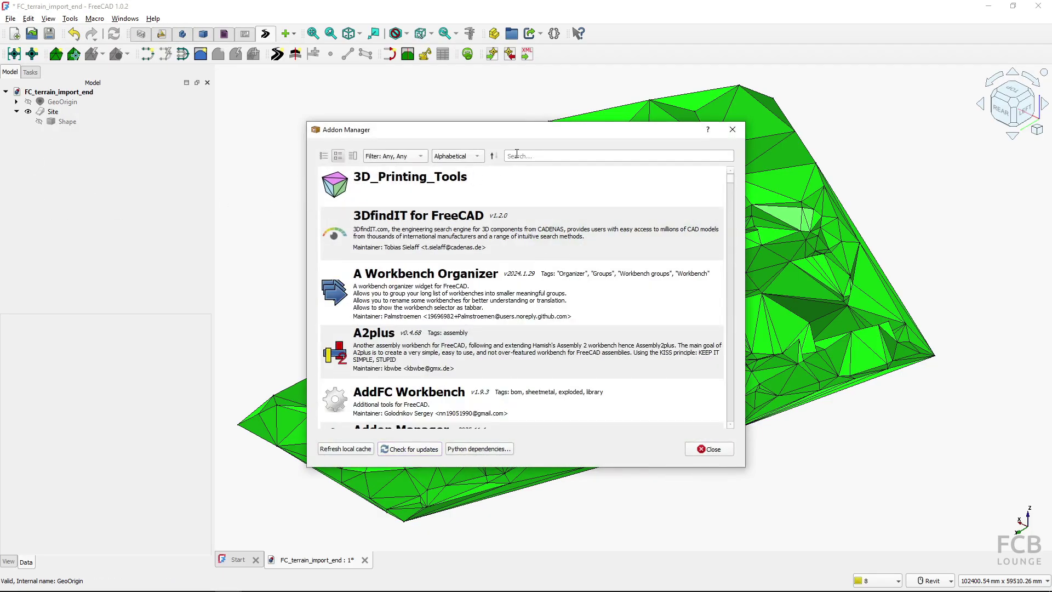
pyautogui.click(516, 156)
pyautogui.write('road')
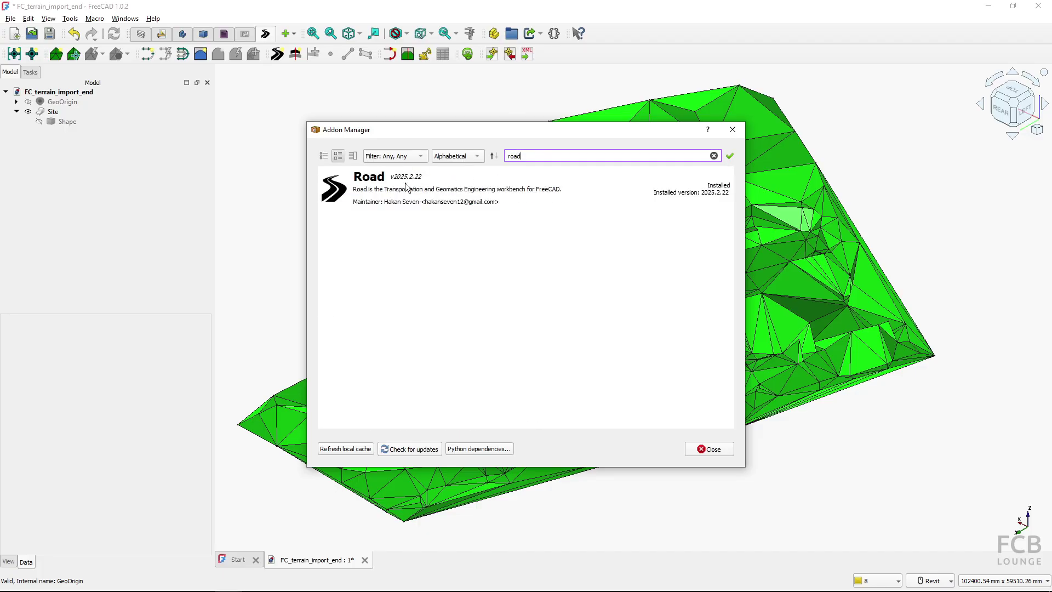
pyautogui.click(425, 191)
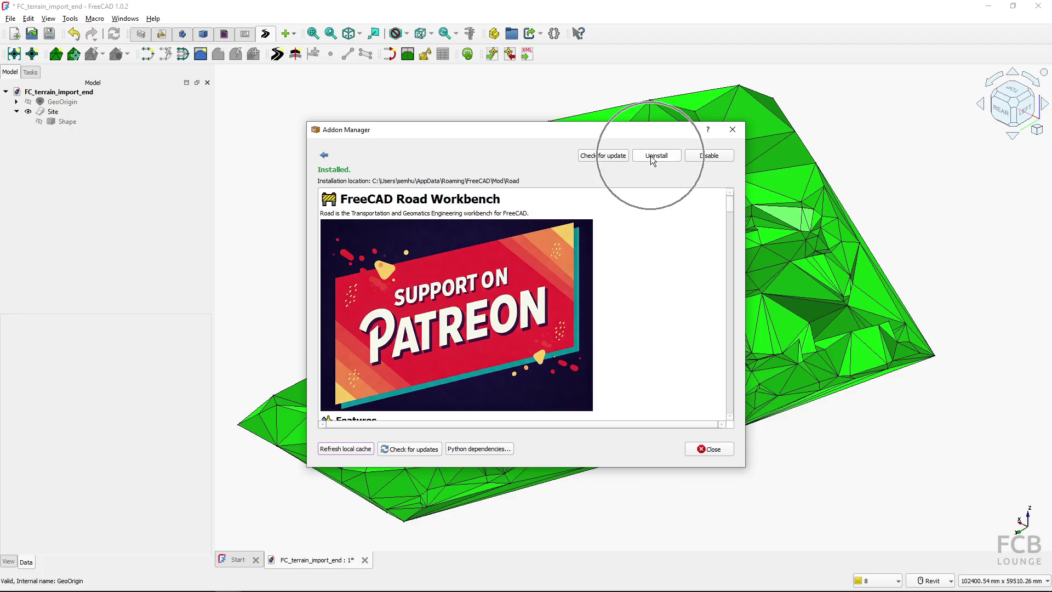
pyautogui.click(718, 449)
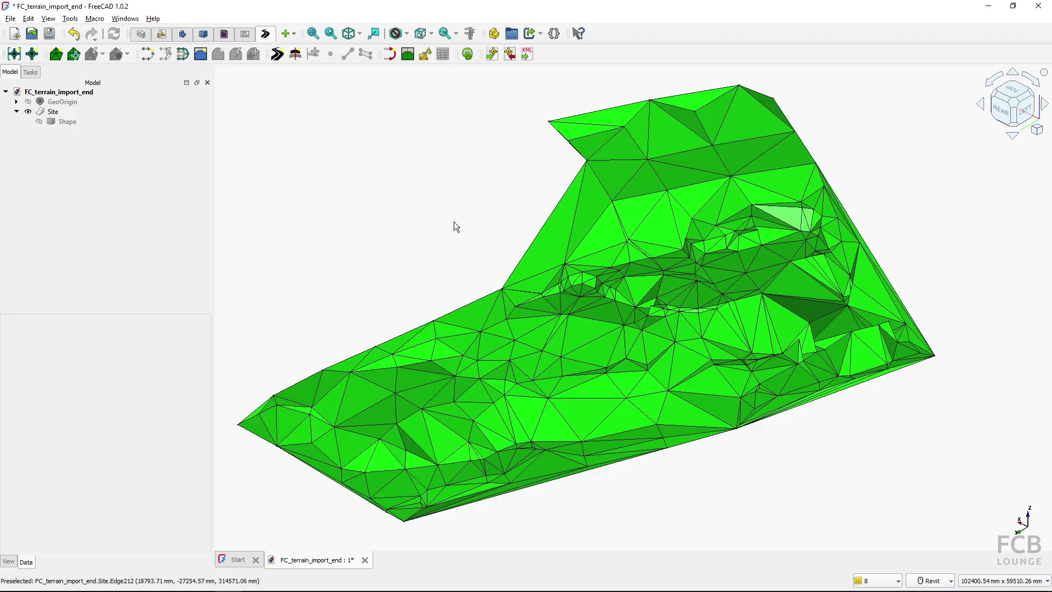
# Step: Close the FC_terrain_import_end document without saving and create a new empty file
pyautogui.click(365, 559)
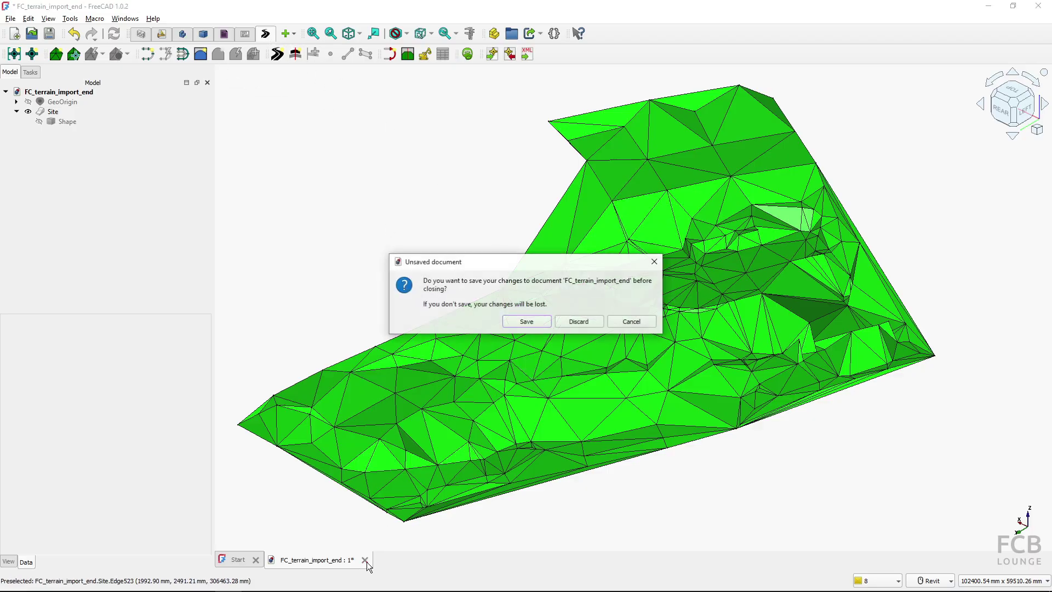
pyautogui.click(580, 322)
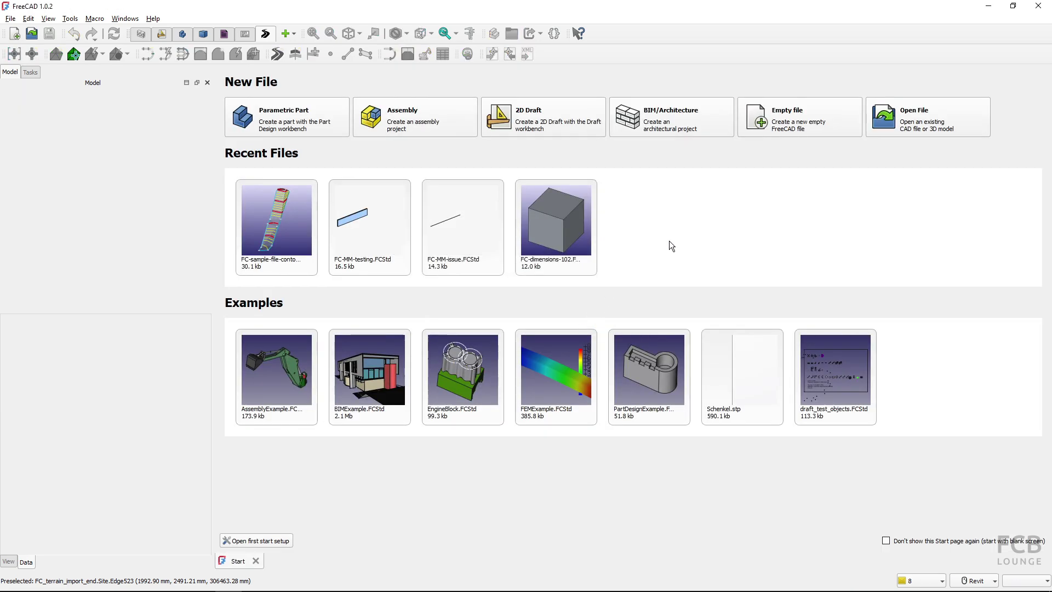
pyautogui.click(774, 132)
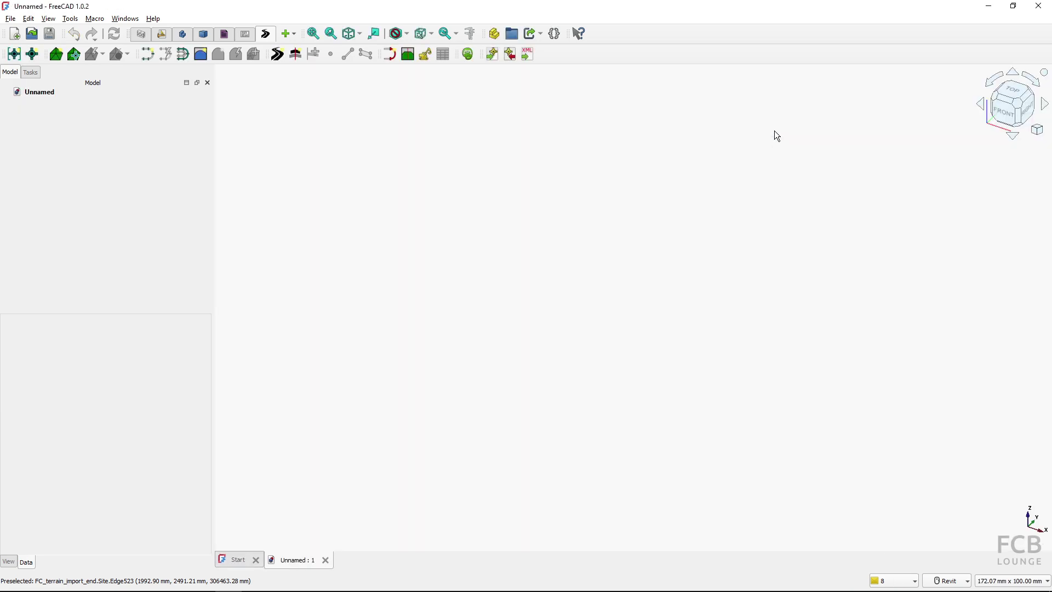
# Step: Start a GeoPoints import with Tab as the delimiter and the Description column number cleared
pyautogui.click(494, 59)
pyautogui.click(494, 58)
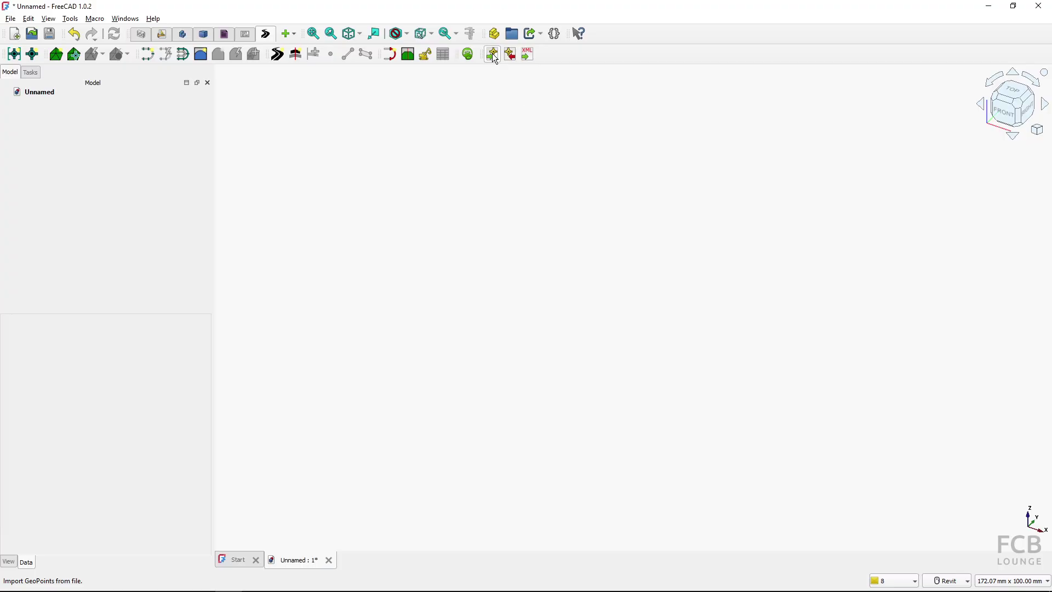
pyautogui.click(495, 58)
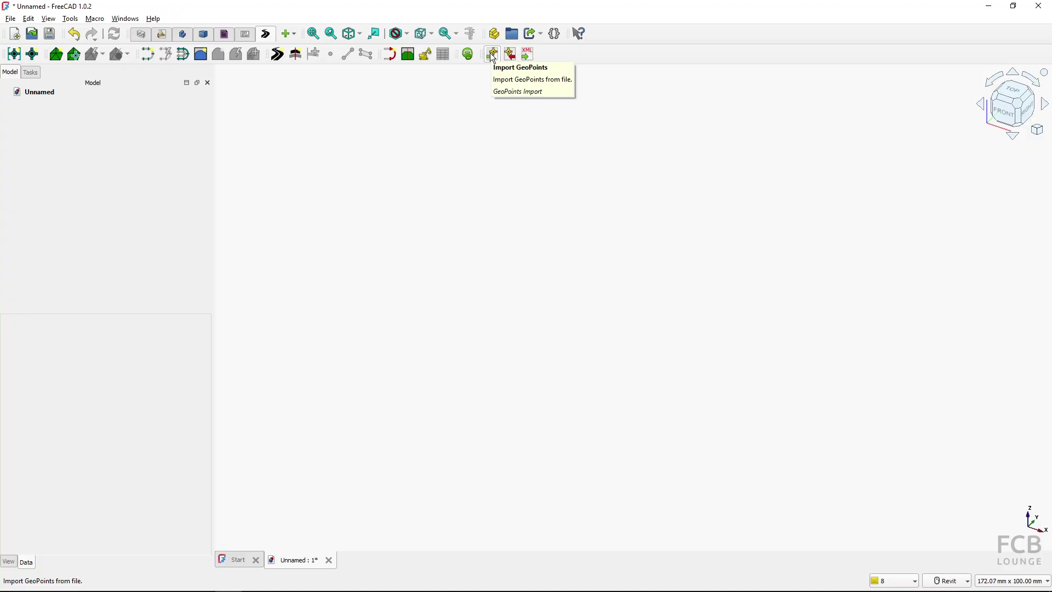
pyautogui.click(492, 54)
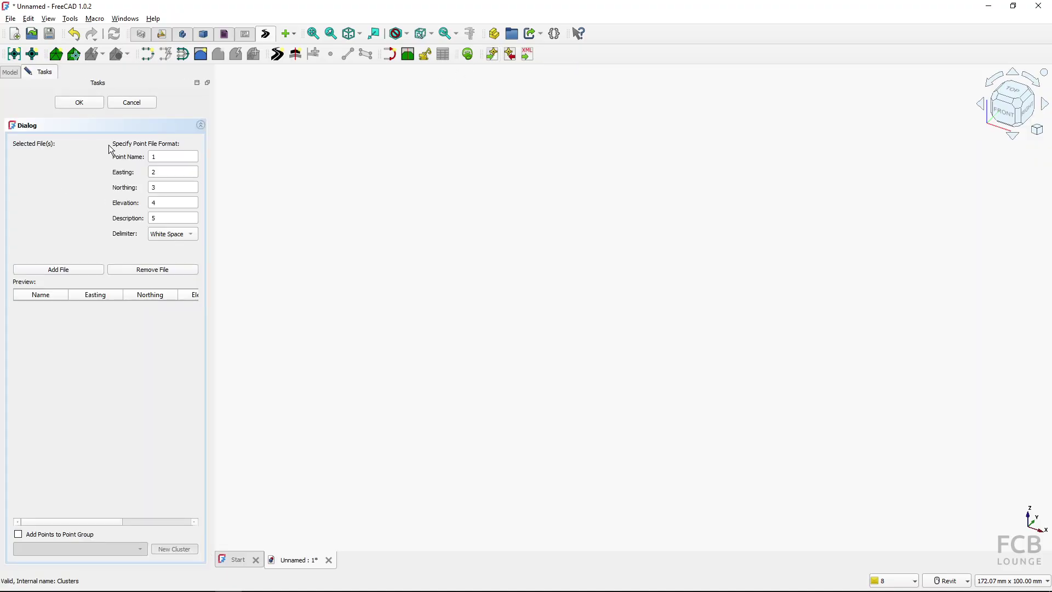
pyautogui.click(174, 237)
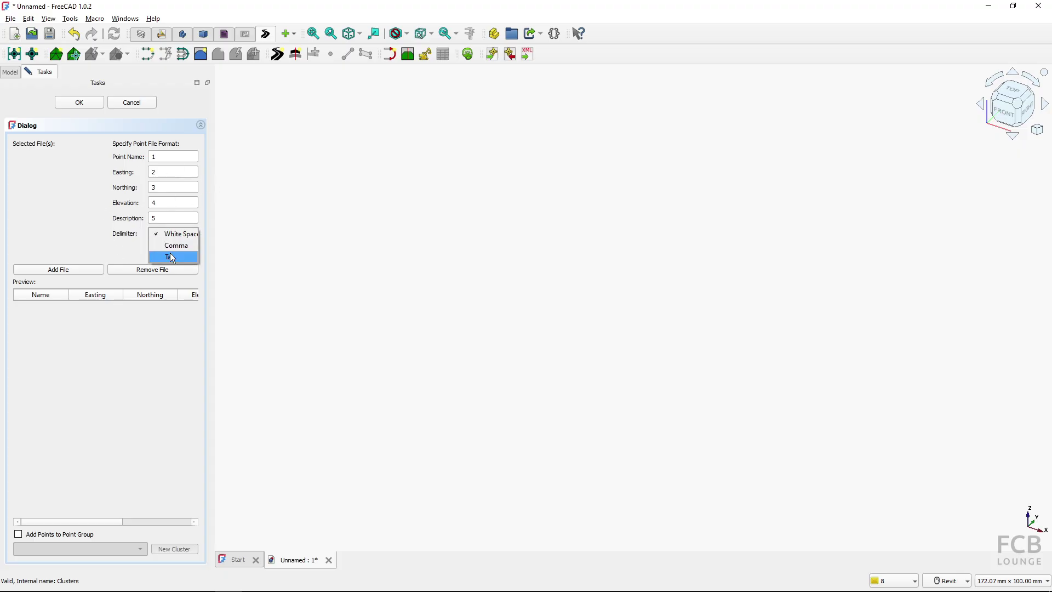
pyautogui.doubleClick(168, 218)
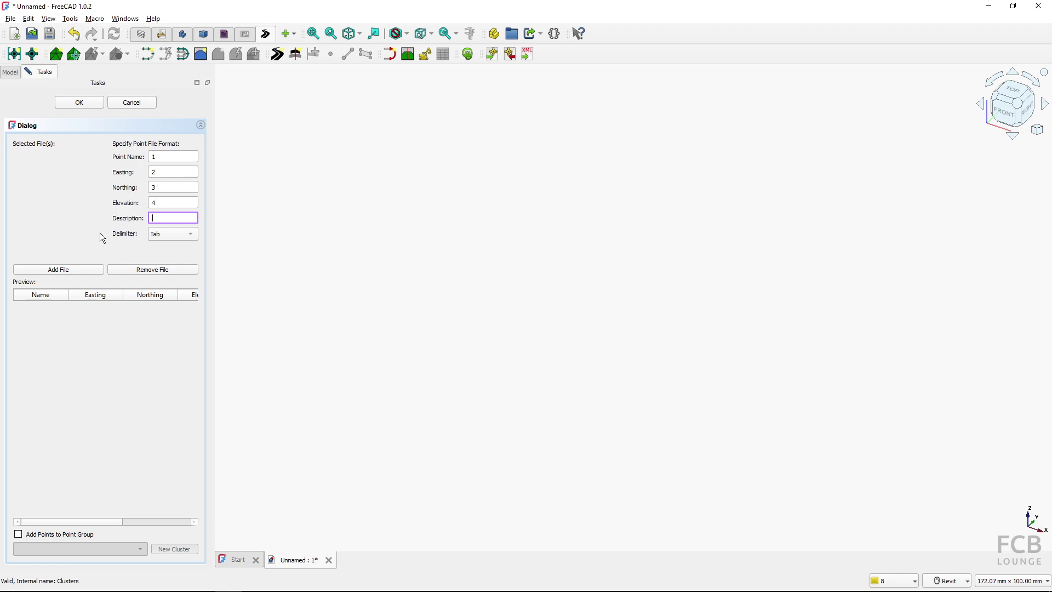
# Step: Add terrain-points_large.txt from the Documents folder, preview its columns and import the points
pyautogui.click(55, 270)
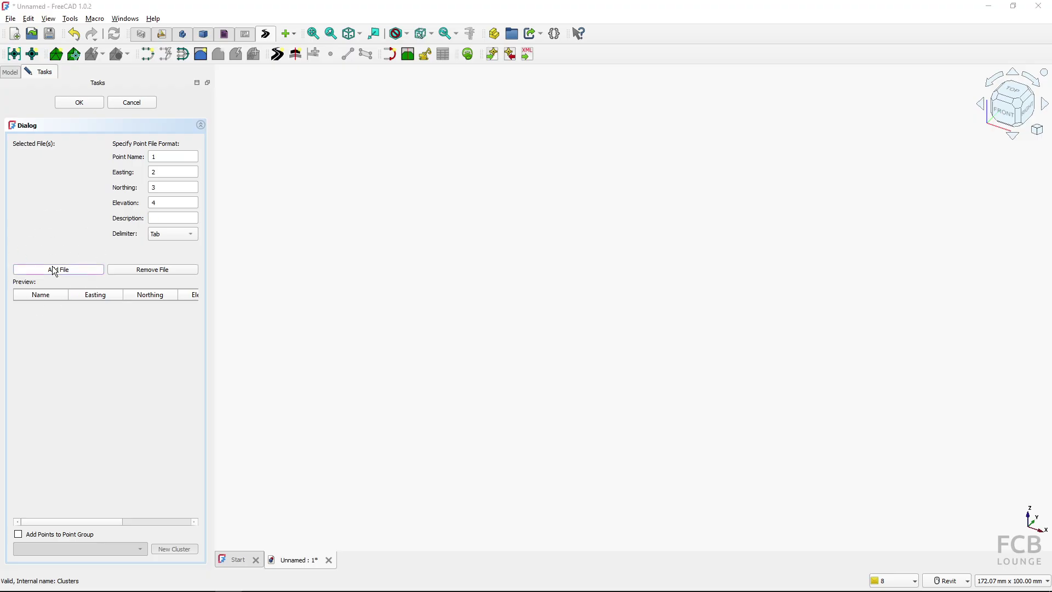
pyautogui.click(49, 117)
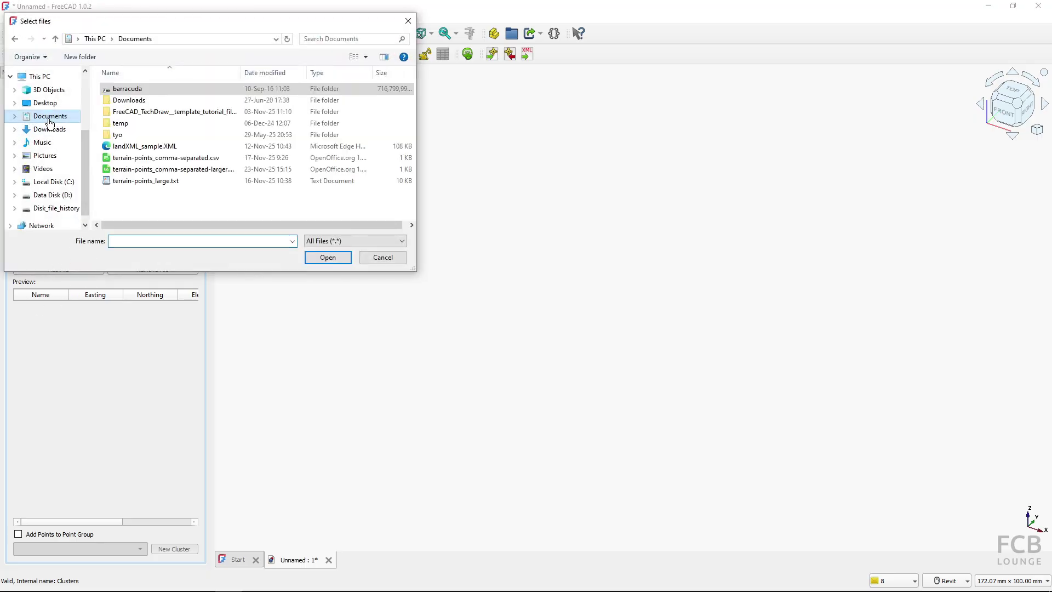
pyautogui.click(141, 184)
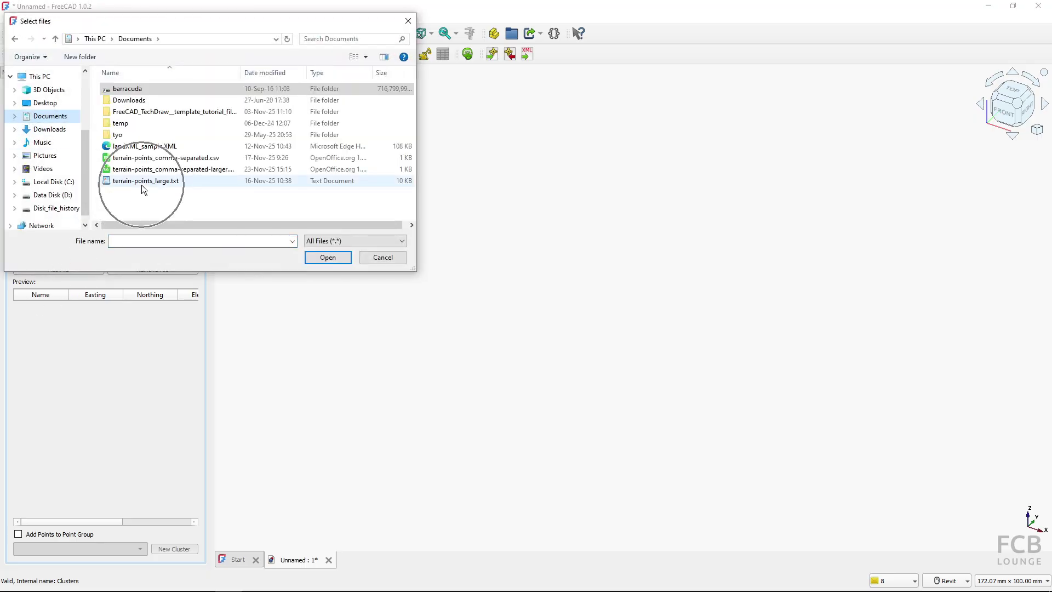
pyautogui.click(330, 258)
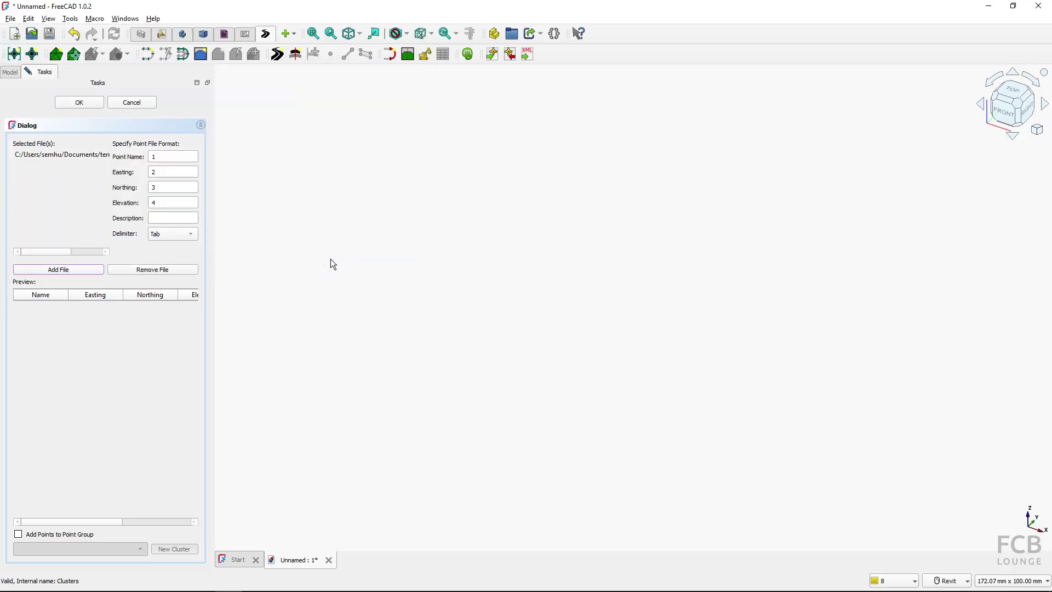
pyautogui.click(60, 155)
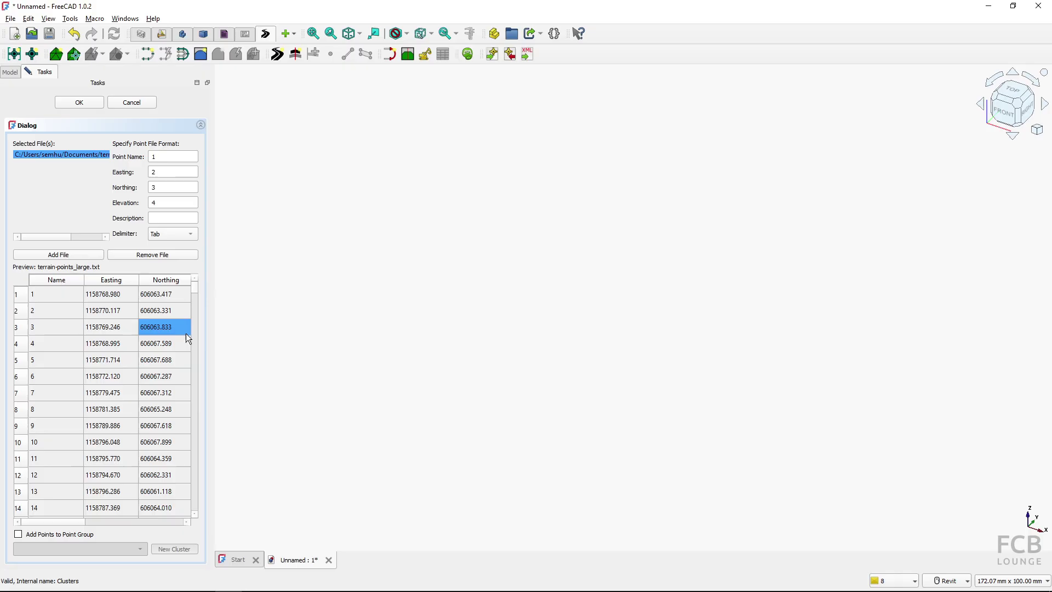
pyautogui.click(184, 359)
pyautogui.click(60, 509)
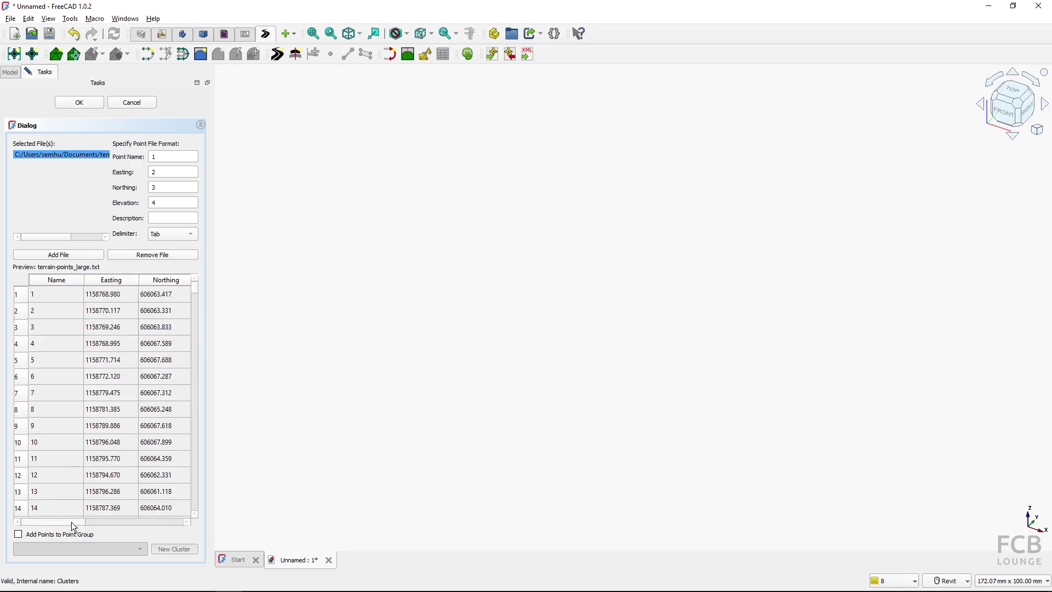
pyautogui.moveTo(71, 521); pyautogui.dragTo(47, 524)
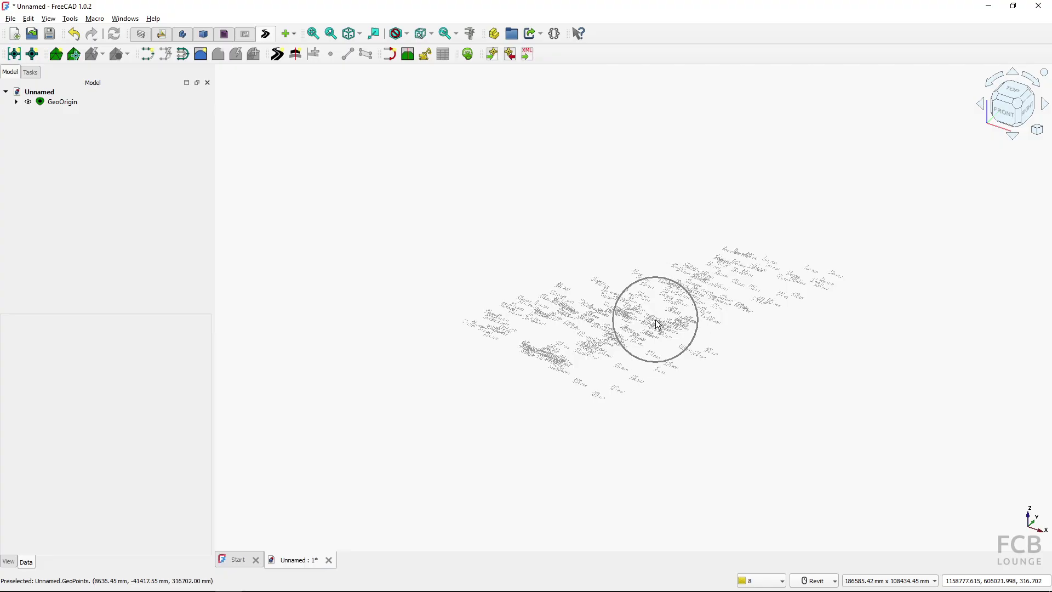
# Step: Zoom in on the imported points and expand GeoOrigin and its Clusters group in the model tree
pyautogui.scroll(1, 653, 324)
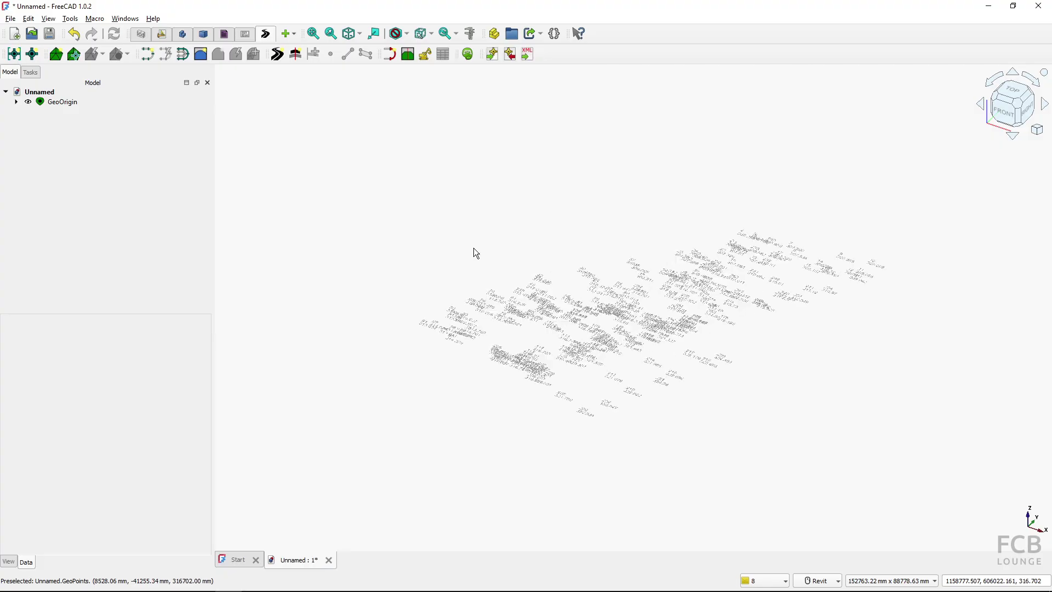
pyautogui.scroll(5, 472, 251)
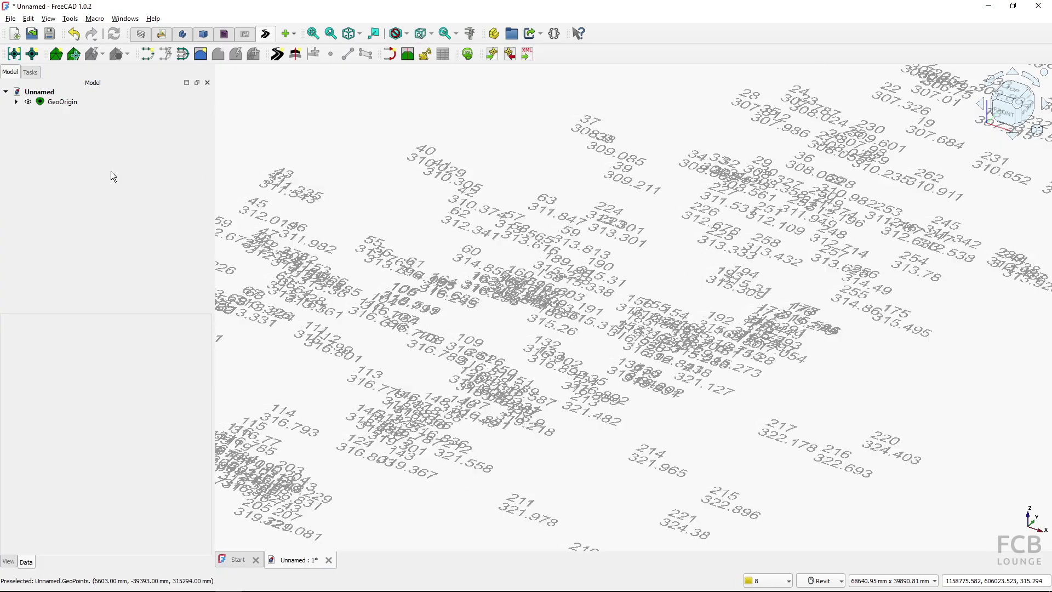
pyautogui.click(17, 103)
pyautogui.click(70, 122)
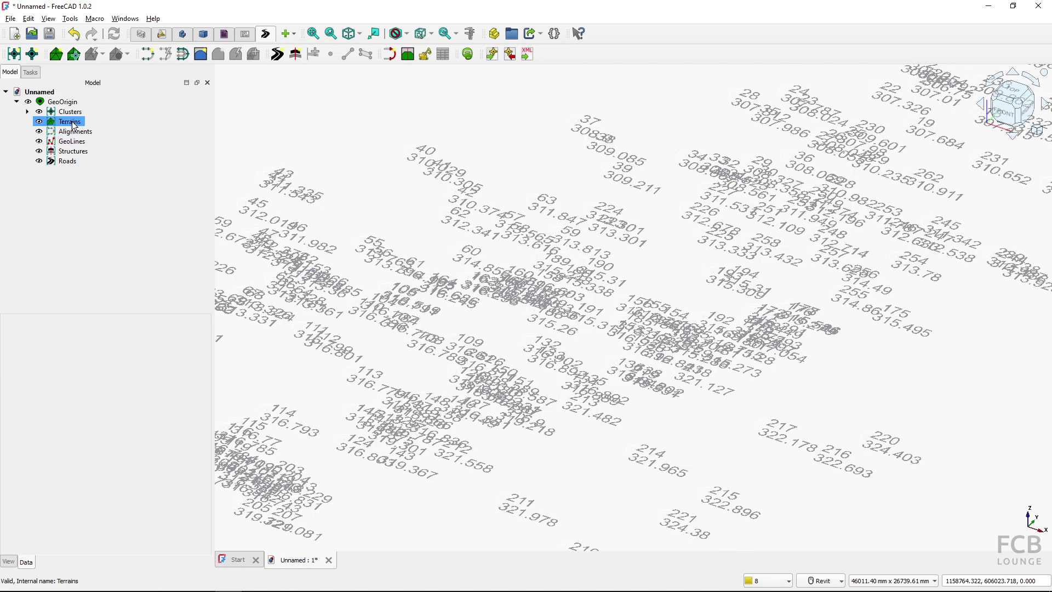
pyautogui.click(61, 112)
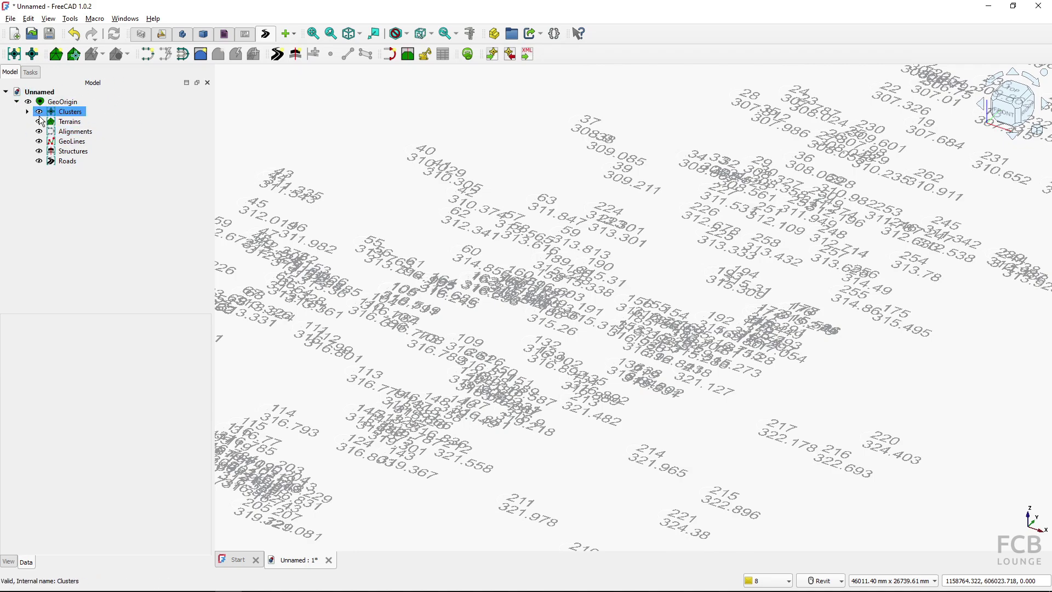
pyautogui.click(27, 111)
# Step: Set the Label Color of the GeoPoints cluster to black
pyautogui.click(85, 122)
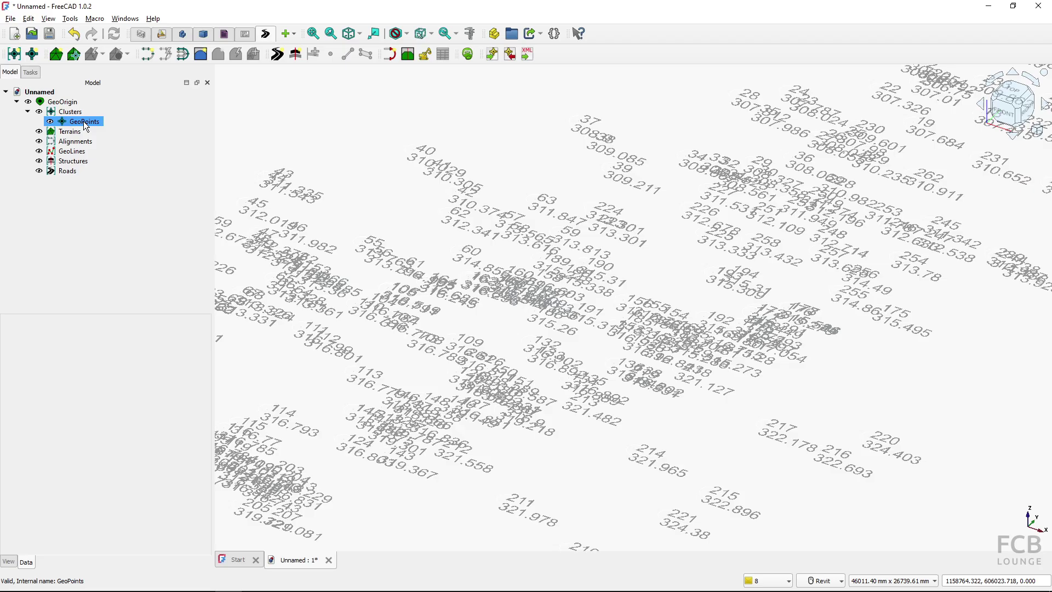
pyautogui.click(84, 121)
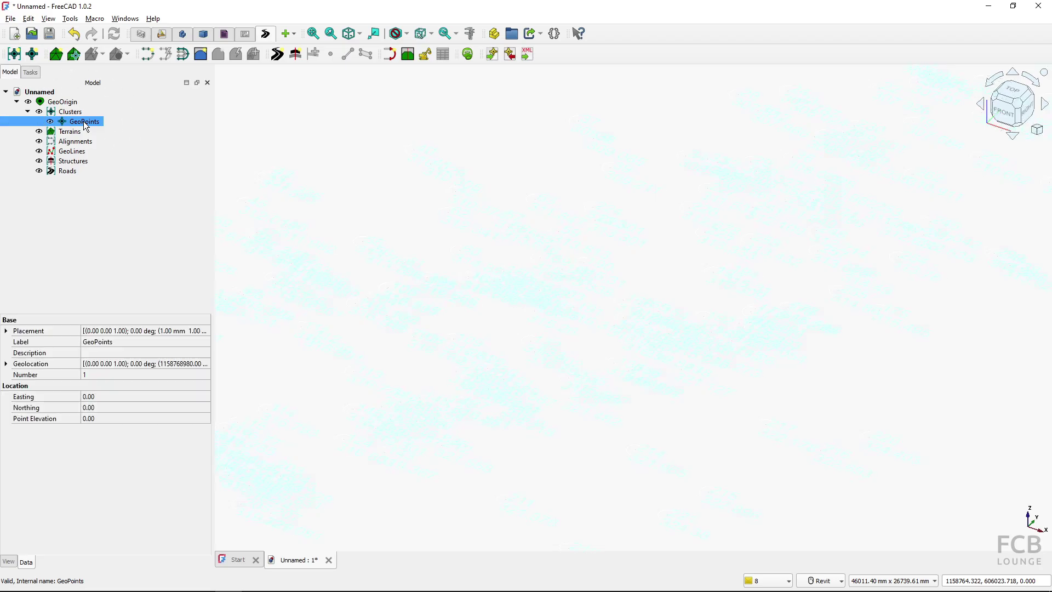
pyautogui.click(8, 561)
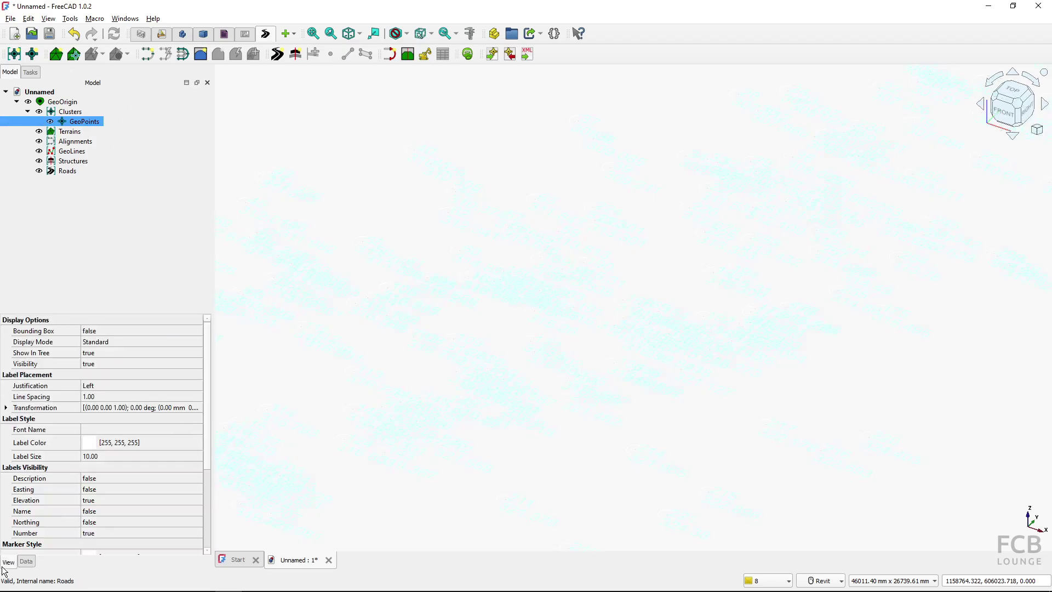
pyautogui.click(102, 443)
pyautogui.click(123, 441)
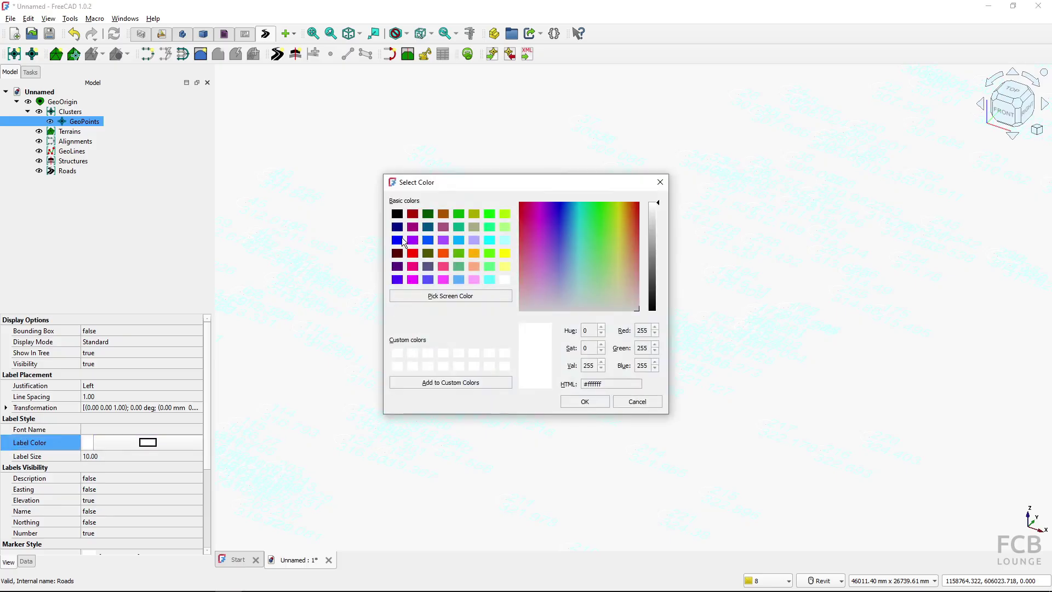
pyautogui.click(398, 213)
pyautogui.click(568, 401)
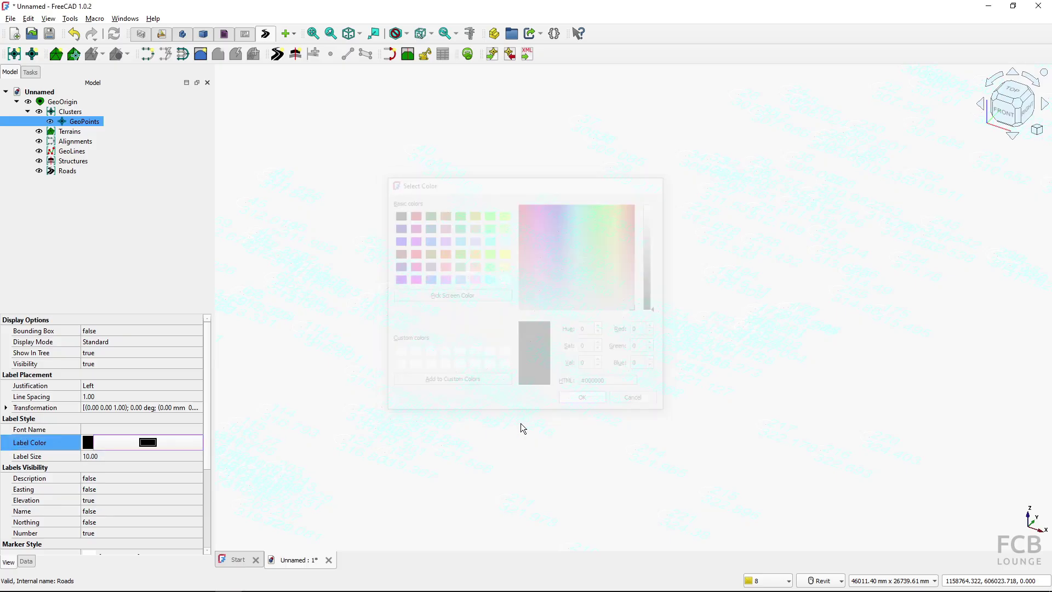
# Step: Set the Marker Color of the GeoPoints cluster to black
pyautogui.moveTo(205, 433); pyautogui.dragTo(206, 462)
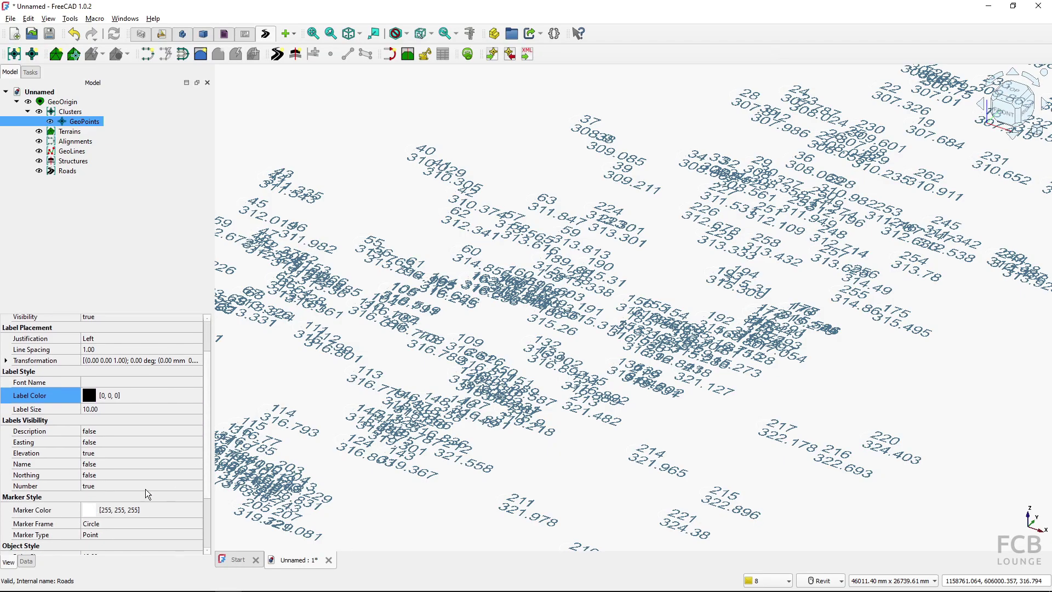
pyautogui.click(89, 512)
pyautogui.click(121, 510)
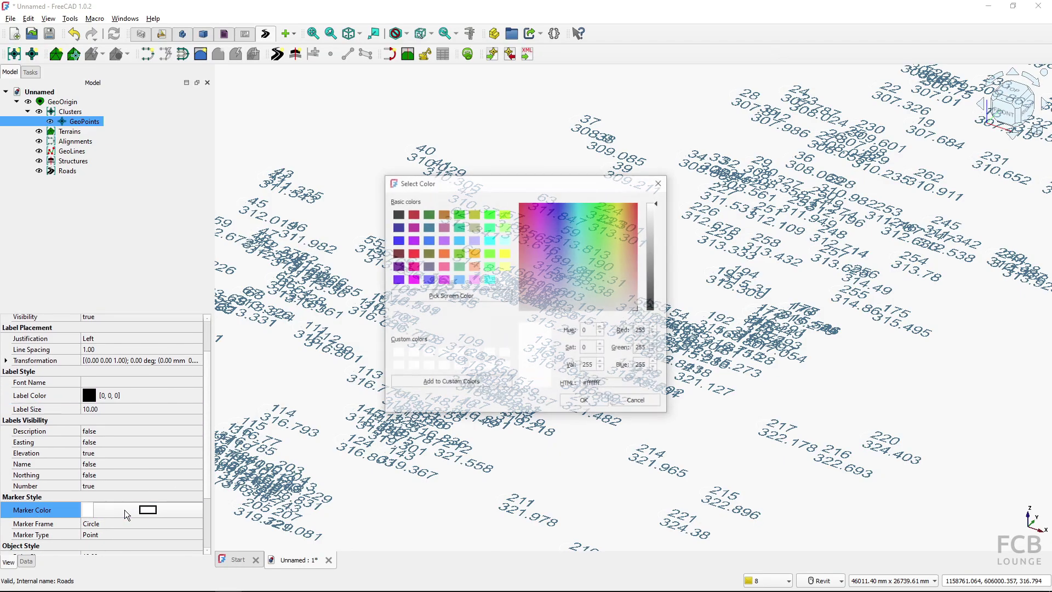
pyautogui.click(399, 214)
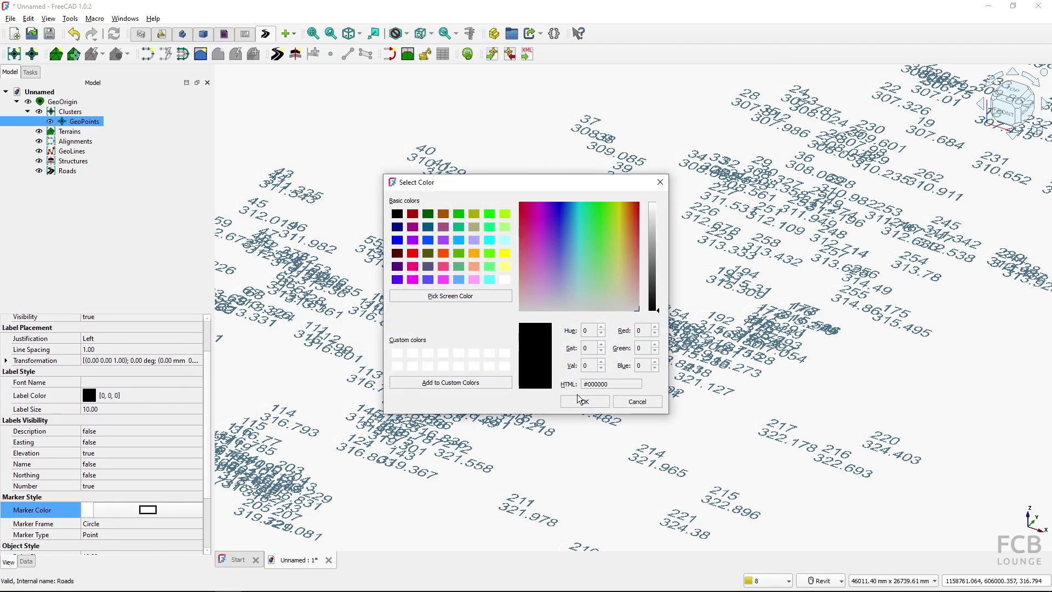
pyautogui.click(584, 401)
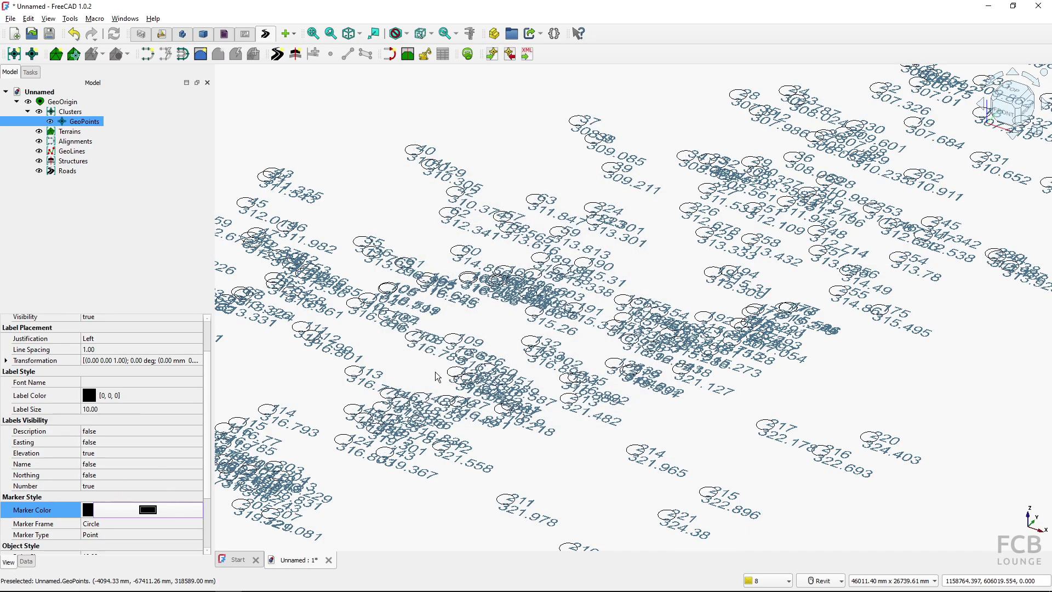
# Step: Turn off the Number and Elevation labels of the GeoPoints cluster, leaving only the point markers displayed
pyautogui.click(104, 486)
pyautogui.click(104, 485)
pyautogui.click(105, 475)
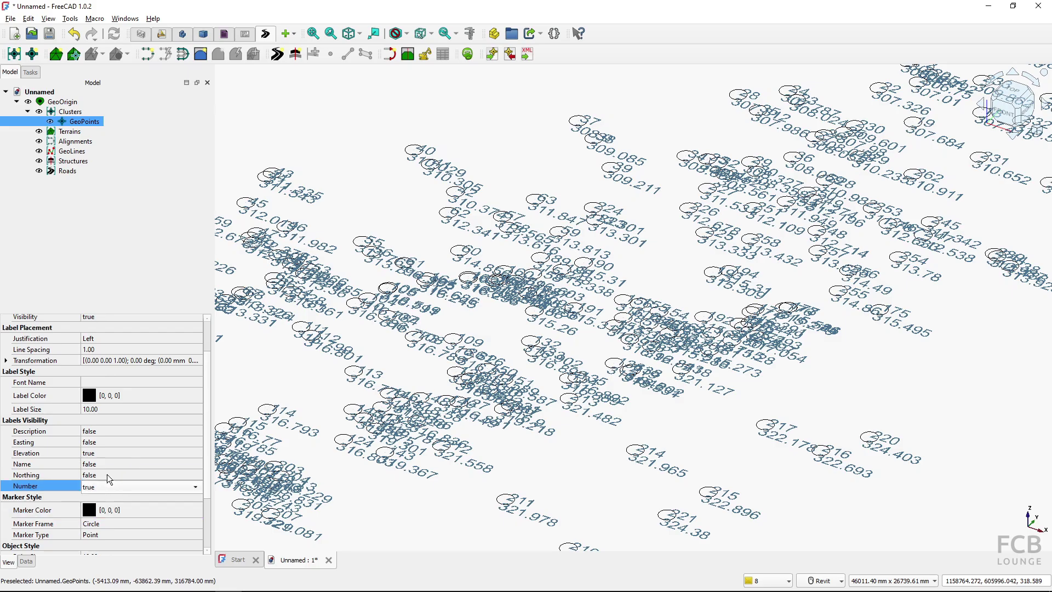
pyautogui.click(101, 455)
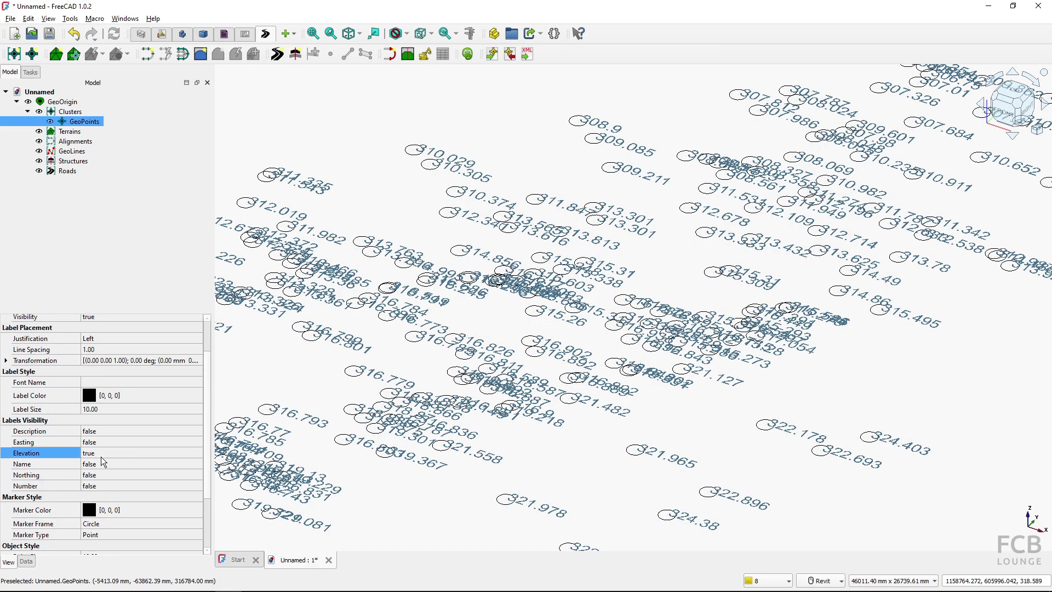
pyautogui.click(101, 455)
pyautogui.click(101, 442)
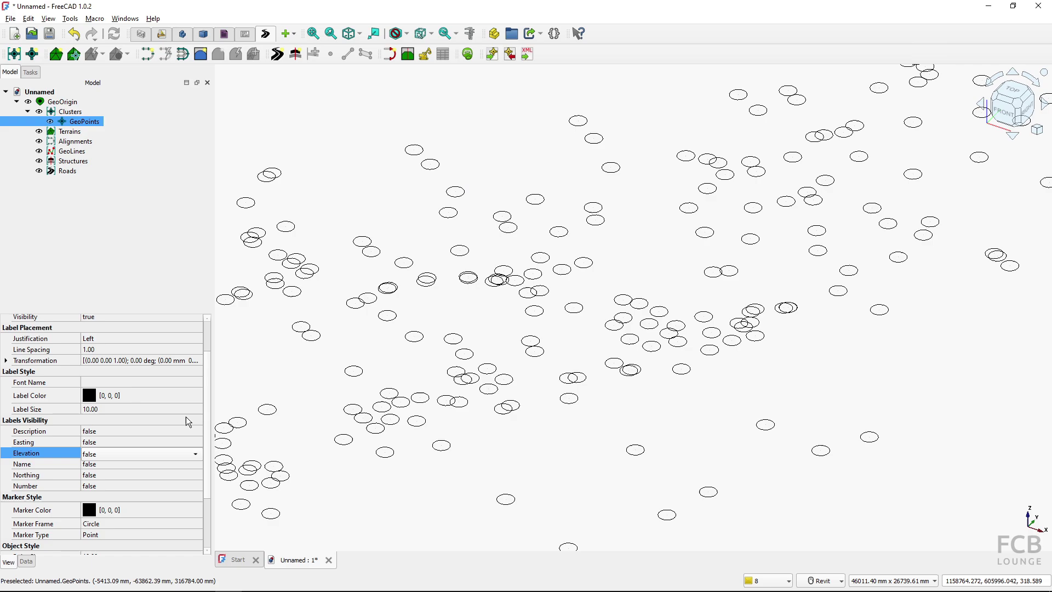
pyautogui.click(260, 374)
# Step: Create a terrain surface from the GeoPoints cluster
pyautogui.keyDown('shift'); pyautogui.moveTo(260, 373); pyautogui.dragTo(586, 288, button='middle'); pyautogui.keyUp('shift')
pyautogui.scroll(-4, 524, 302)
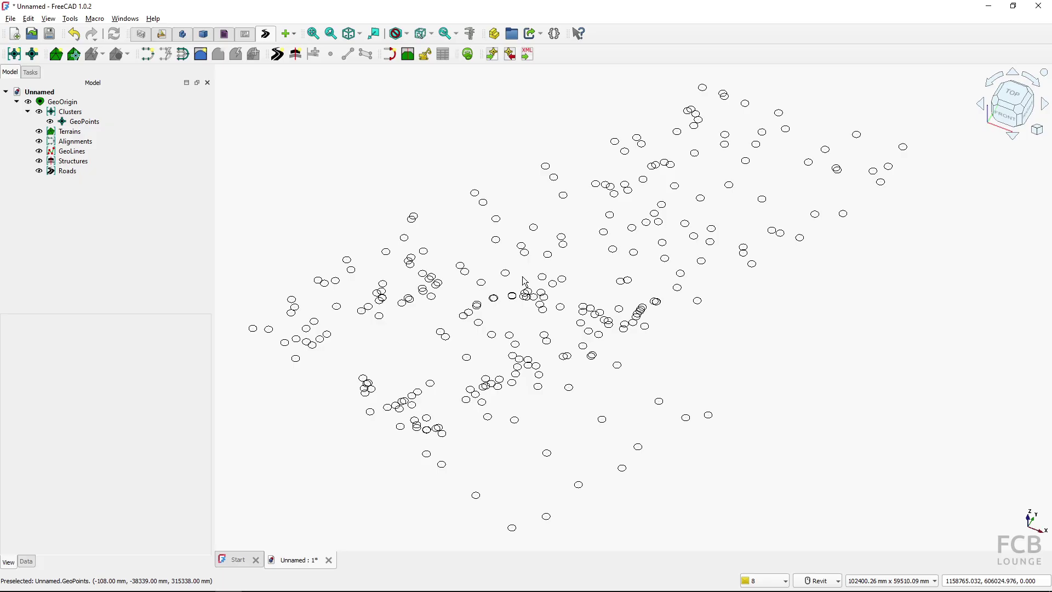
pyautogui.click(88, 123)
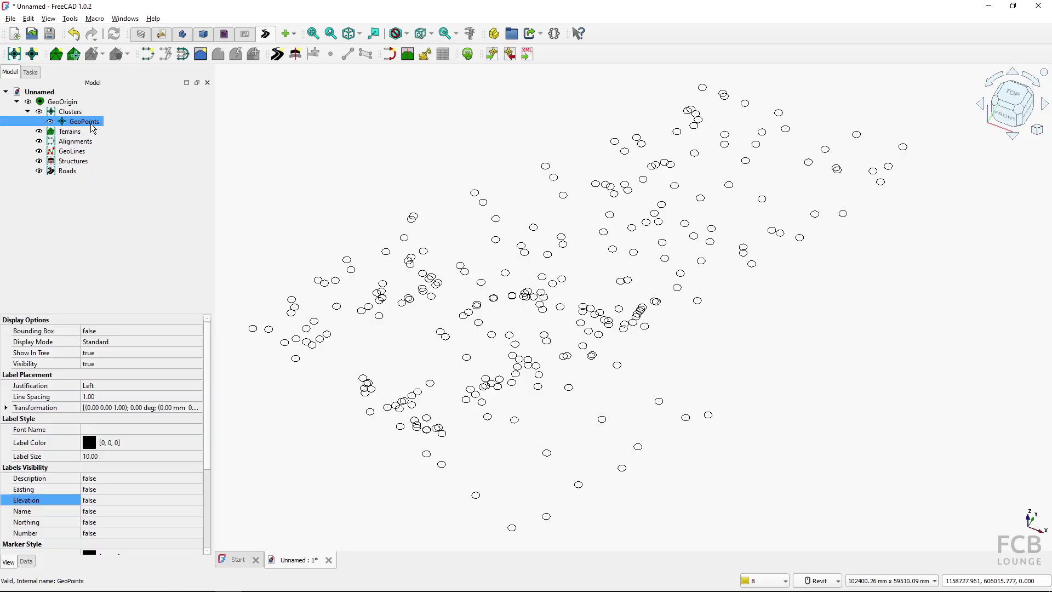
pyautogui.click(56, 54)
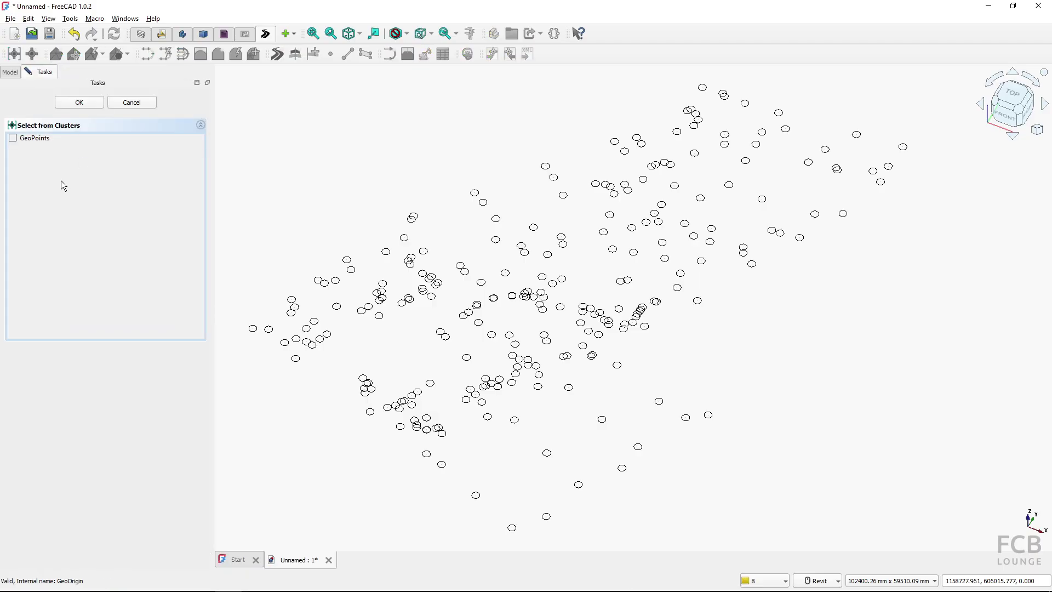
pyautogui.click(15, 140)
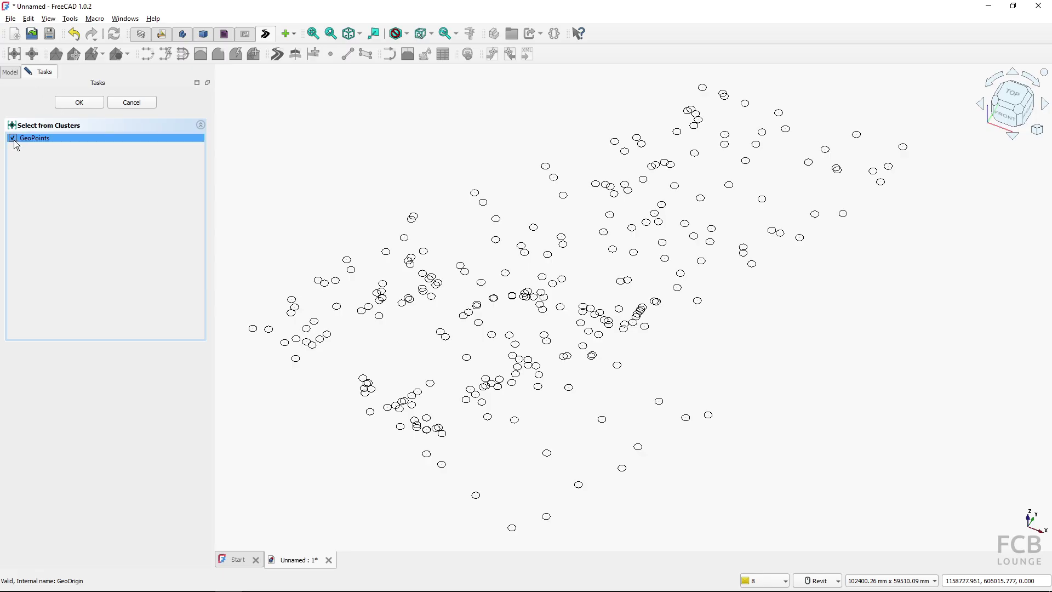
pyautogui.click(70, 106)
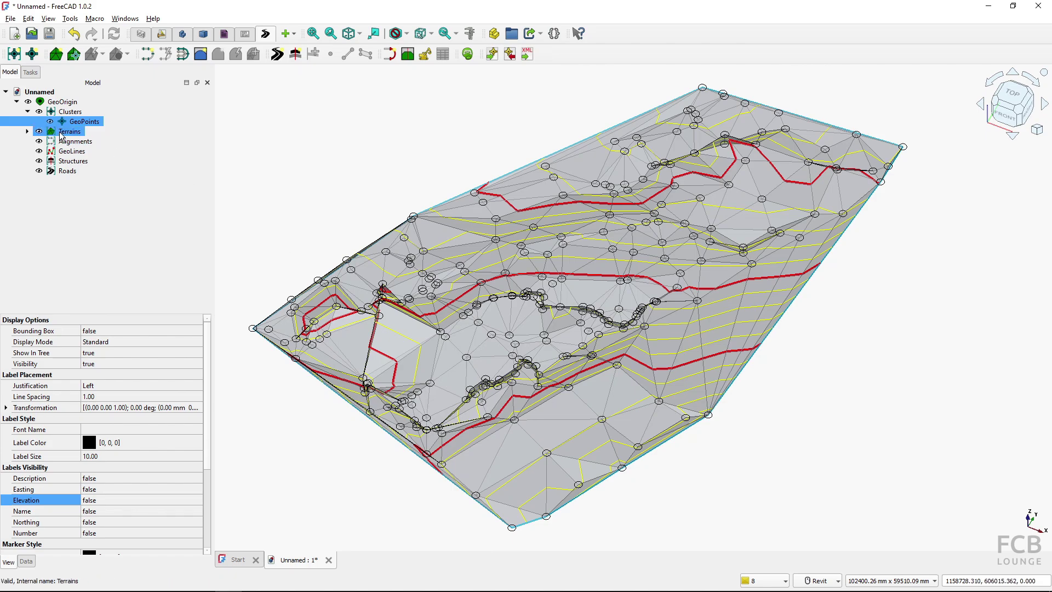
# Step: Expand the Terrains group, select its Terrain, and examine the triangulated surface and contours from several angles
pyautogui.click(28, 131)
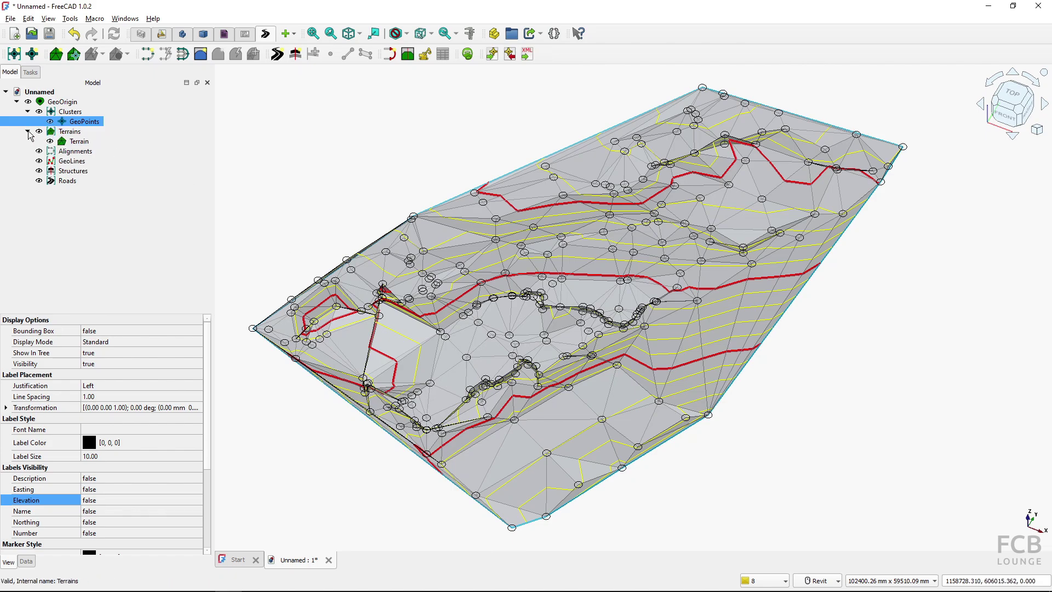
pyautogui.click(77, 142)
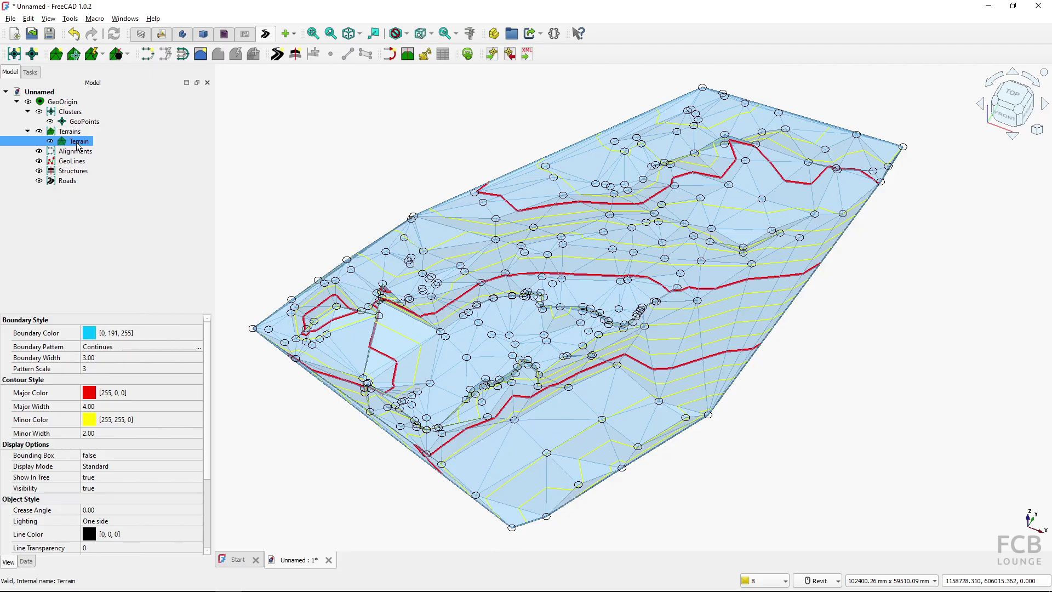
pyautogui.click(235, 249)
pyautogui.keyDown('shift'); pyautogui.moveTo(462, 328); pyautogui.dragTo(460, 394, button='middle'); pyautogui.keyUp('shift')
pyautogui.scroll(5, 603, 435)
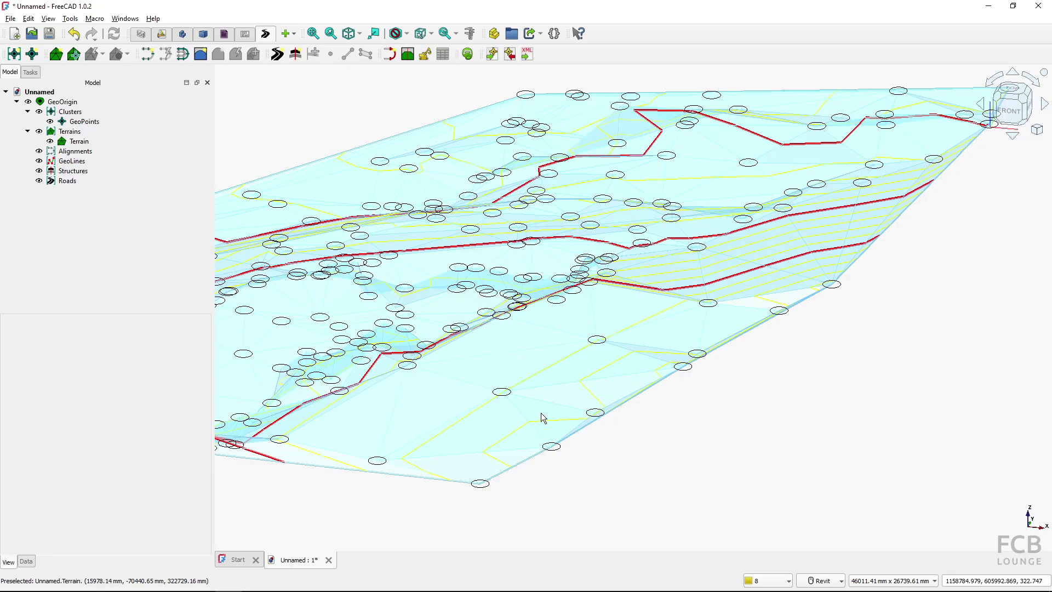
pyautogui.moveTo(510, 335)
pyautogui.keyDown('shift'); pyautogui.mouseDown(button='middle')
pyautogui.moveTo(771, 363)
pyautogui.moveTo(693, 350)
pyautogui.moveTo(874, 350)
pyautogui.mouseUp(button='middle'); pyautogui.keyUp('shift')
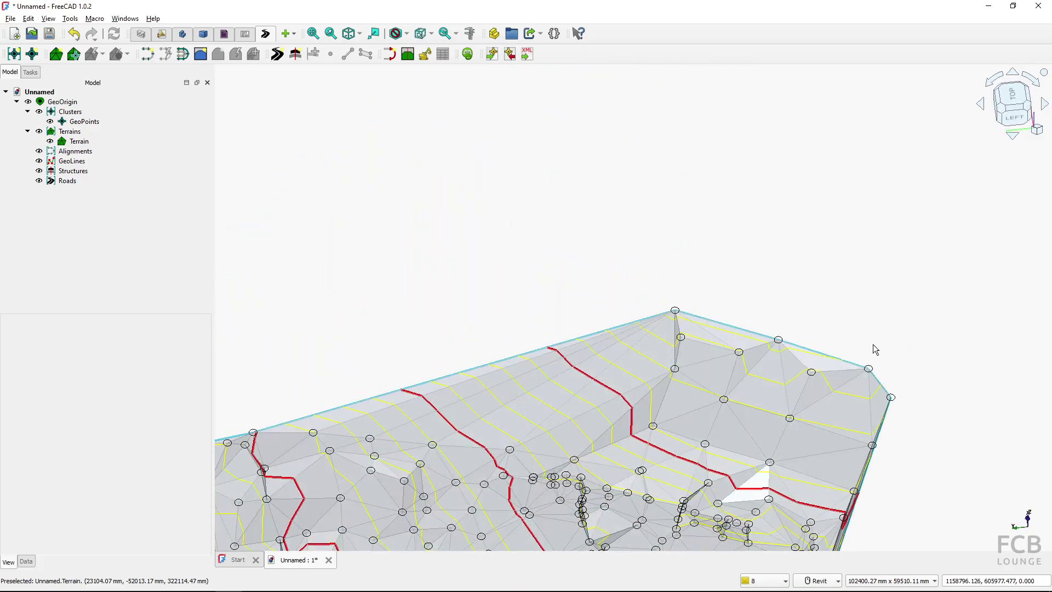
pyautogui.moveTo(590, 298); pyautogui.dragTo(681, 216, button='middle')
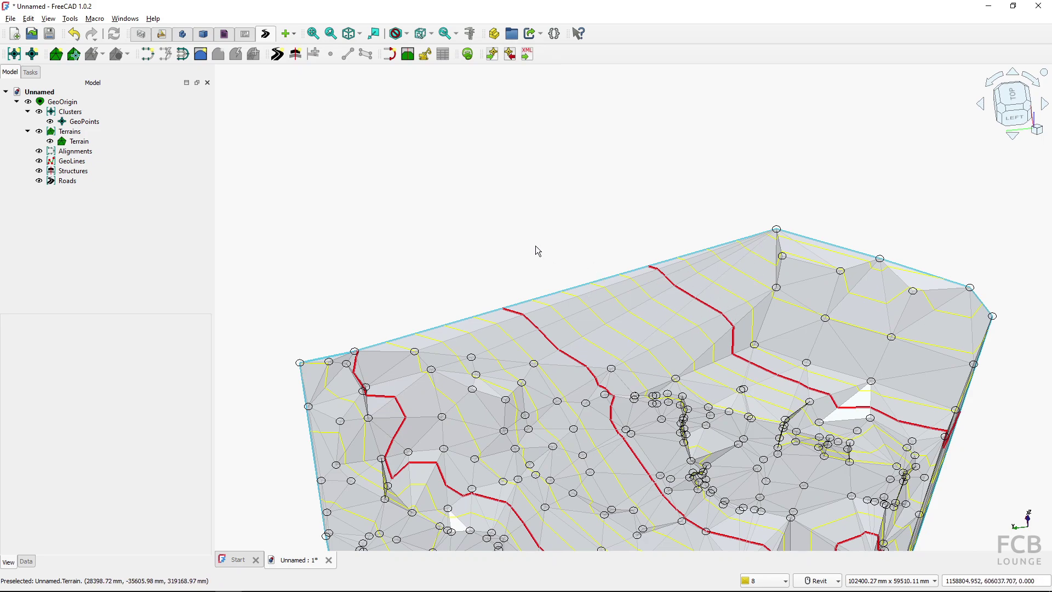
# Step: Remove the long stretched triangles across the terrain's concave side with Delete Triangle
pyautogui.click(615, 307)
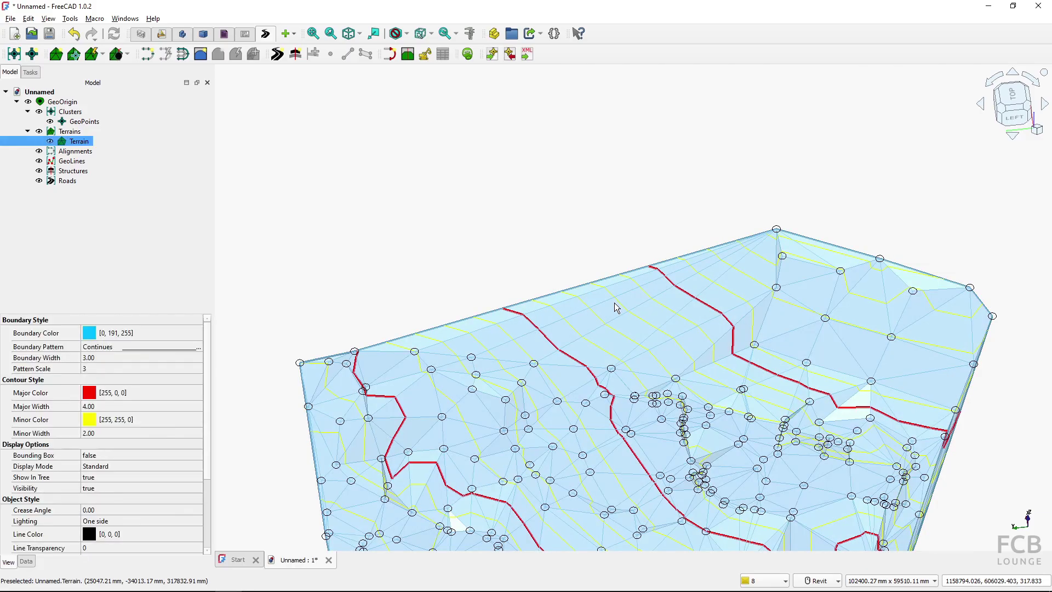
pyautogui.click(103, 54)
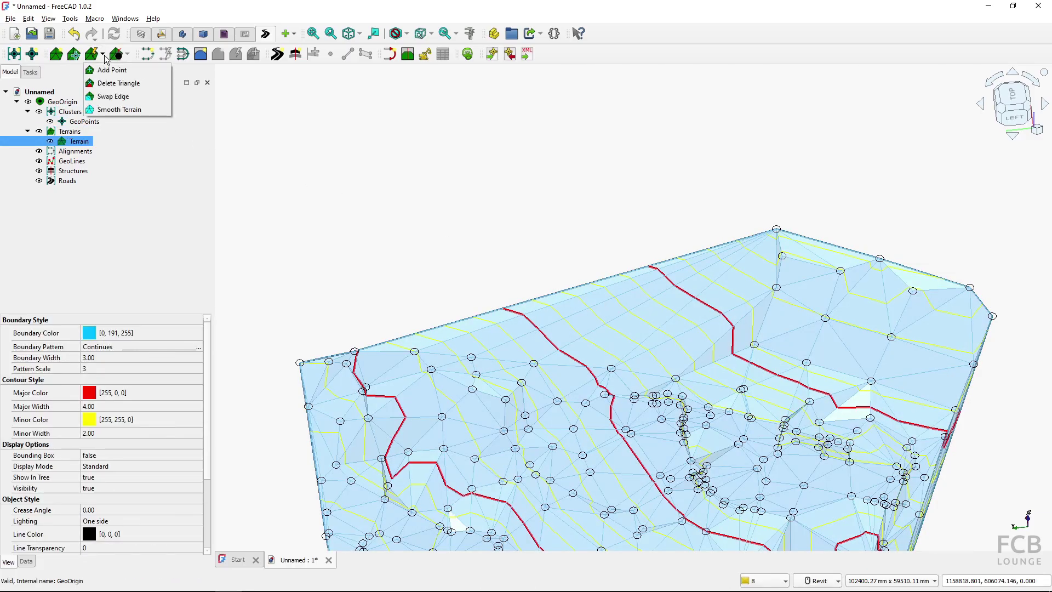
pyautogui.click(119, 84)
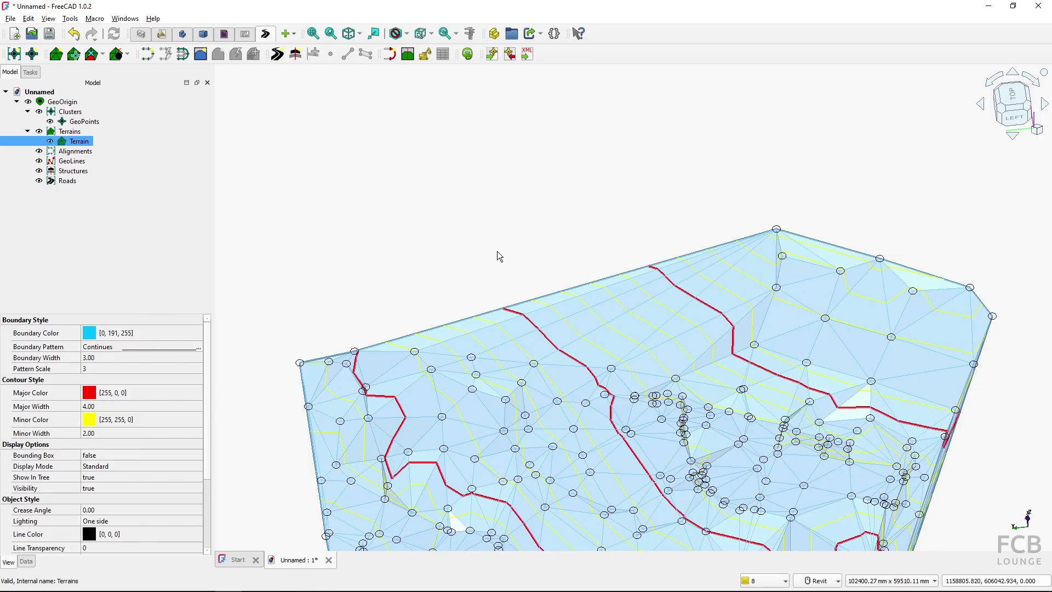
pyautogui.click(555, 301)
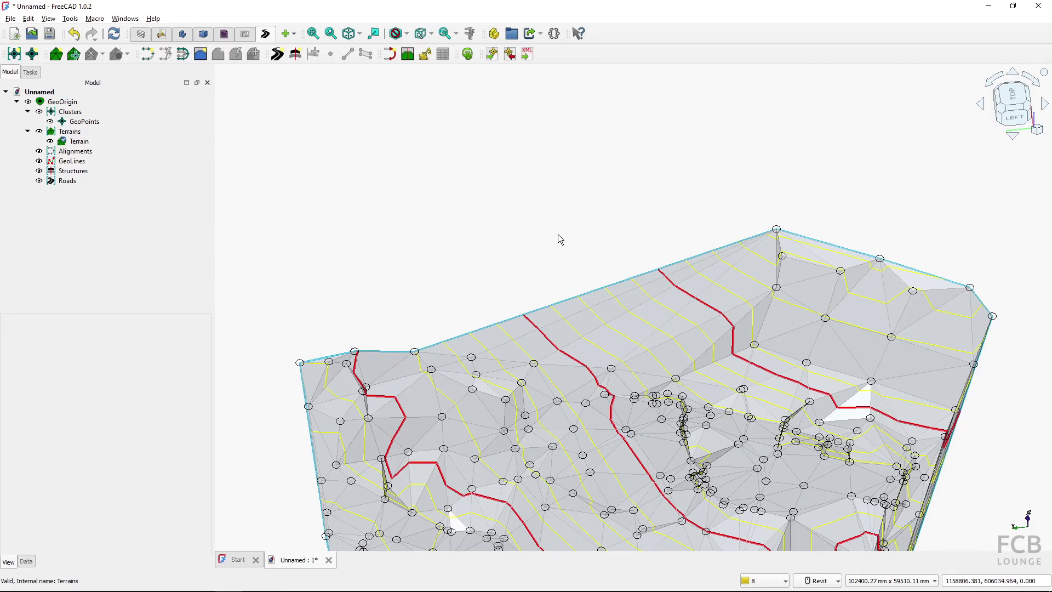
pyautogui.click(575, 305)
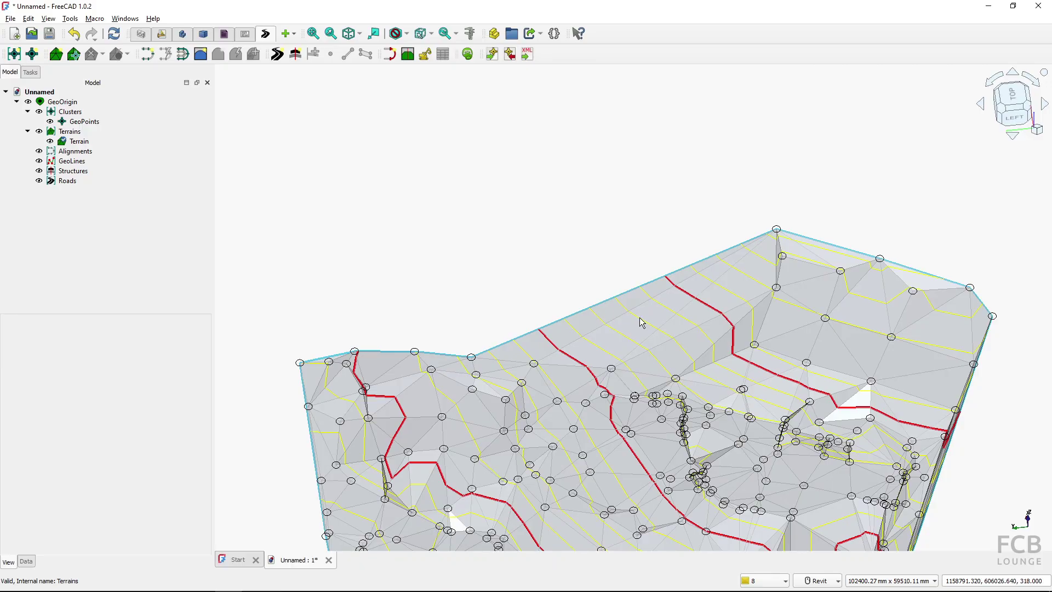
pyautogui.click(680, 354)
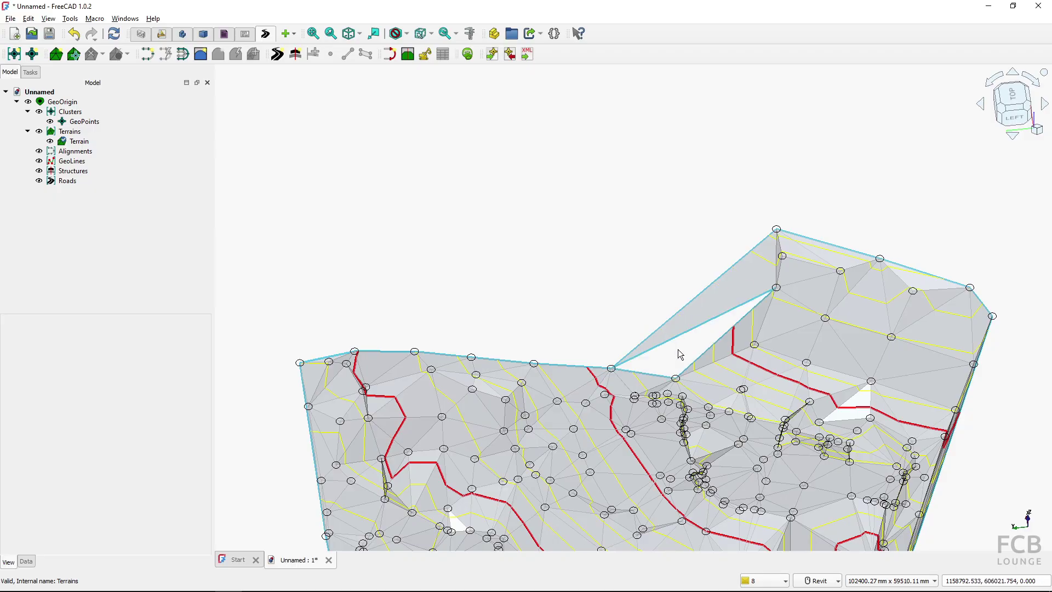
pyautogui.click(714, 293)
# Step: Delete the long thin boundary triangles along the terrain edge opposite the trimmed concave side
pyautogui.moveTo(653, 307); pyautogui.dragTo(593, 202, button='middle')
pyautogui.keyDown('shift'); pyautogui.moveTo(879, 348); pyautogui.dragTo(741, 285, button='middle'); pyautogui.keyUp('shift')
pyautogui.scroll(3, 801, 228)
pyautogui.keyDown('shift'); pyautogui.moveTo(834, 250); pyautogui.dragTo(562, 141, button='middle'); pyautogui.keyUp('shift')
pyautogui.scroll(4, 842, 133)
pyautogui.scroll(-2, 722, 166)
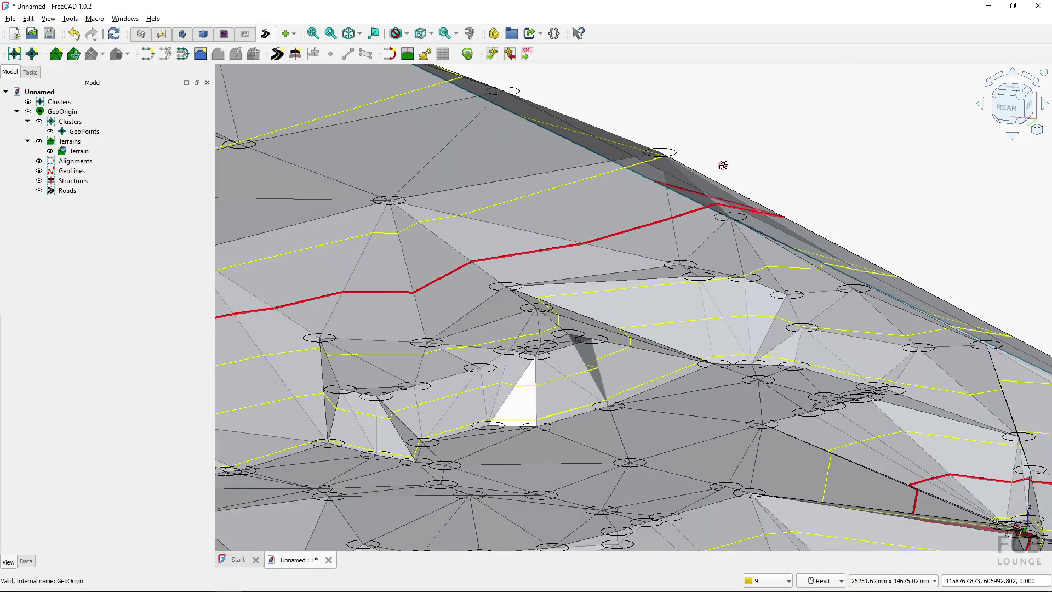
pyautogui.keyDown('shift'); pyautogui.moveTo(721, 166); pyautogui.dragTo(487, 179, button='middle'); pyautogui.keyUp('shift')
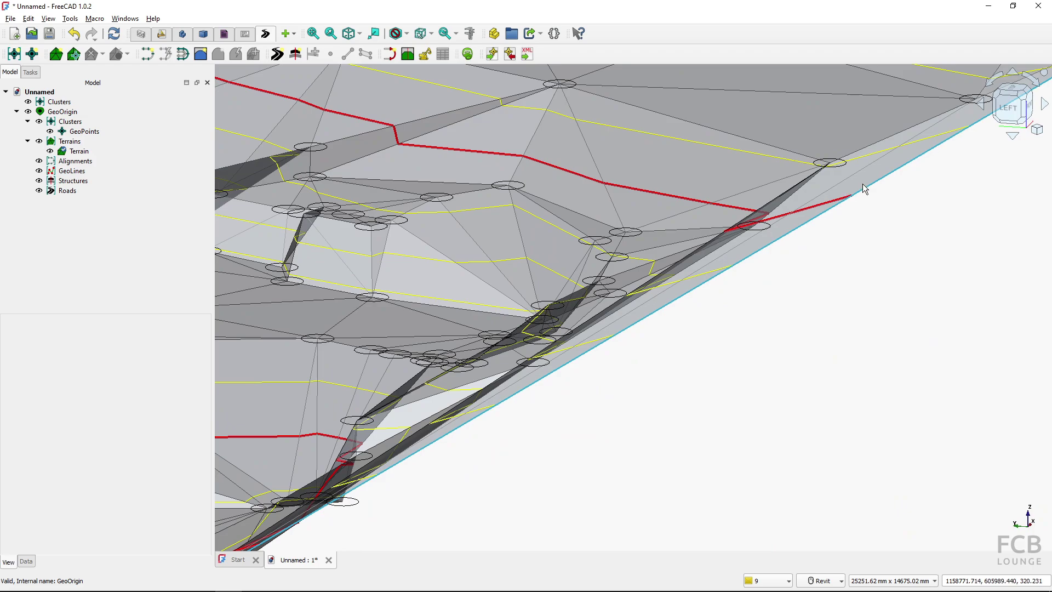
pyautogui.keyDown('shift'); pyautogui.moveTo(862, 188); pyautogui.dragTo(836, 193, button='middle'); pyautogui.keyUp('shift')
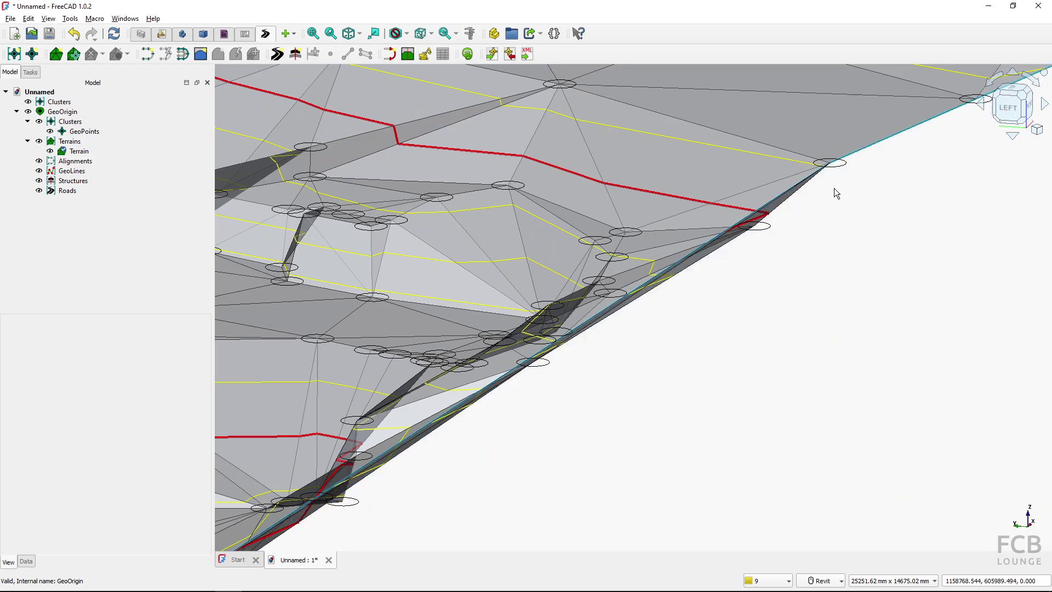
# Step: Examine the whole trimmed terrain outline from several sides and dismiss the notification
pyautogui.scroll(-8, 833, 206)
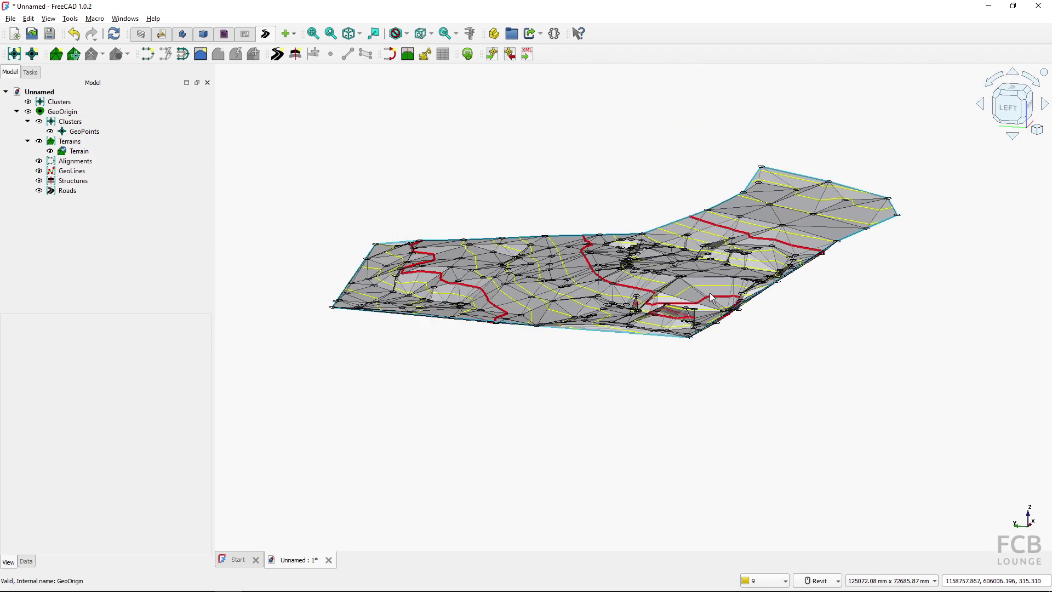
pyautogui.keyDown('shift'); pyautogui.moveTo(641, 306); pyautogui.dragTo(569, 310, button='middle'); pyautogui.keyUp('shift')
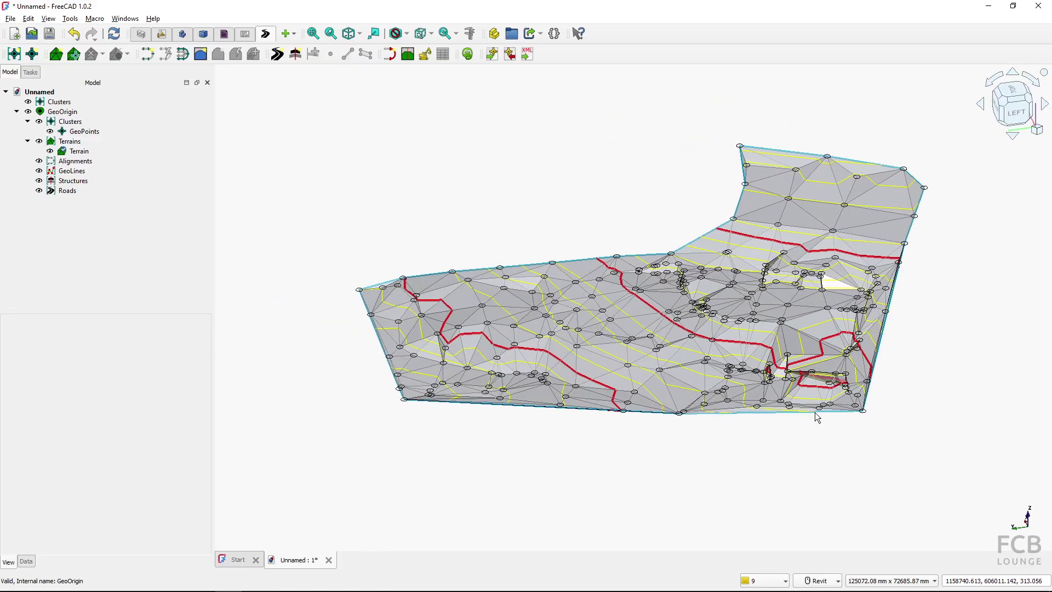
pyautogui.keyDown('shift'); pyautogui.moveTo(687, 412); pyautogui.dragTo(748, 424, button='middle'); pyautogui.keyUp('shift')
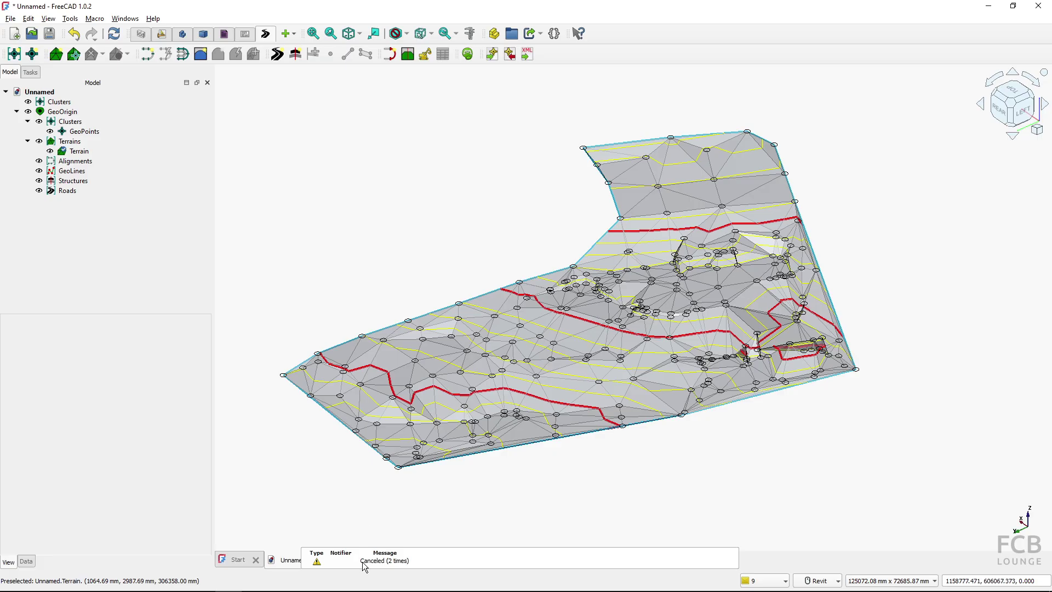
pyautogui.click(362, 567)
pyautogui.click(363, 566)
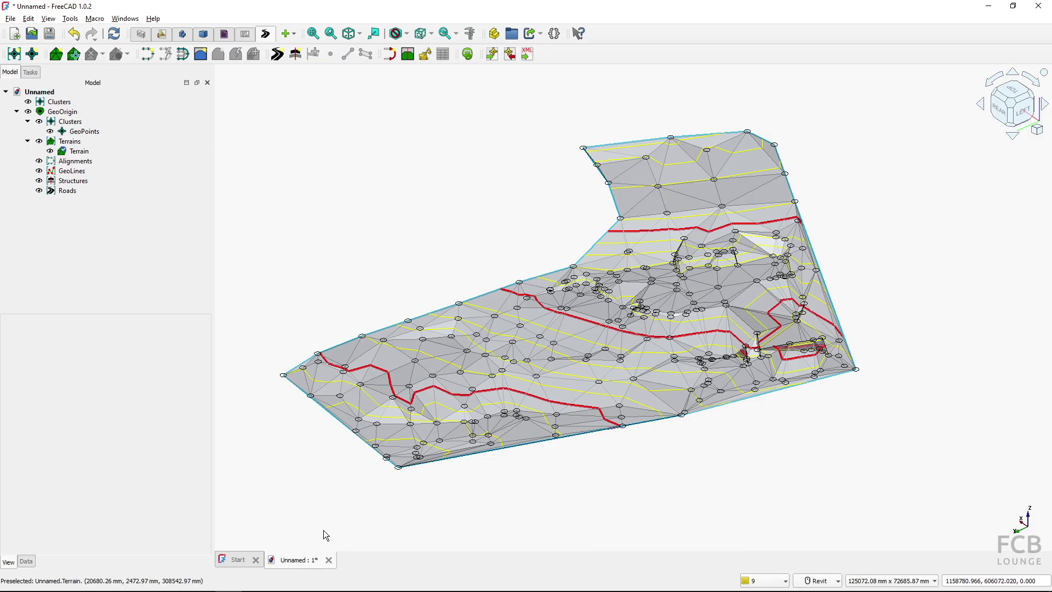
# Step: Hide the GeoPoints cluster and select the Terrain object
pyautogui.click(77, 57)
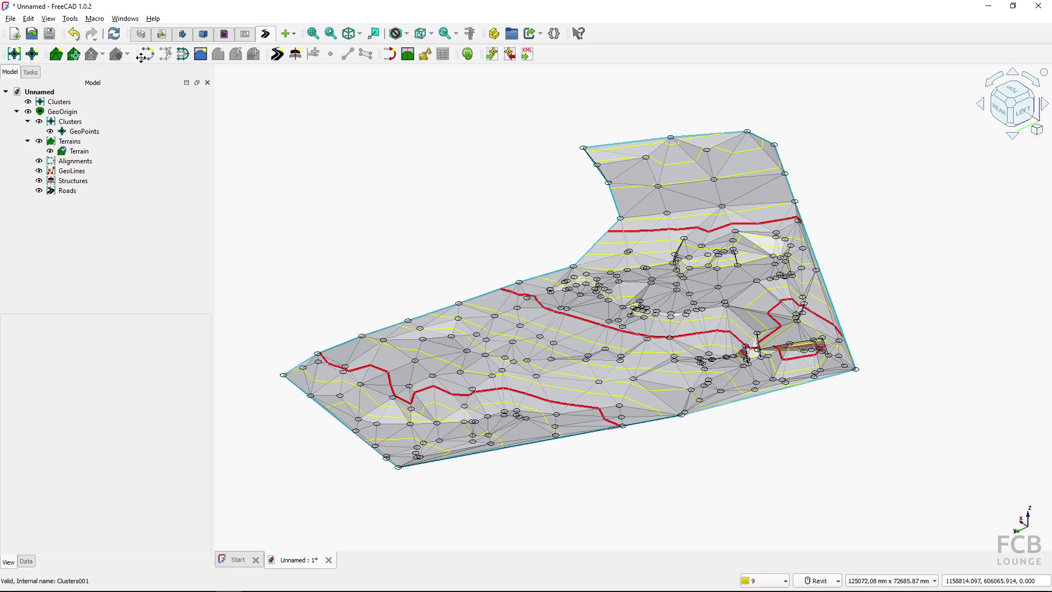
pyautogui.scroll(2, 477, 216)
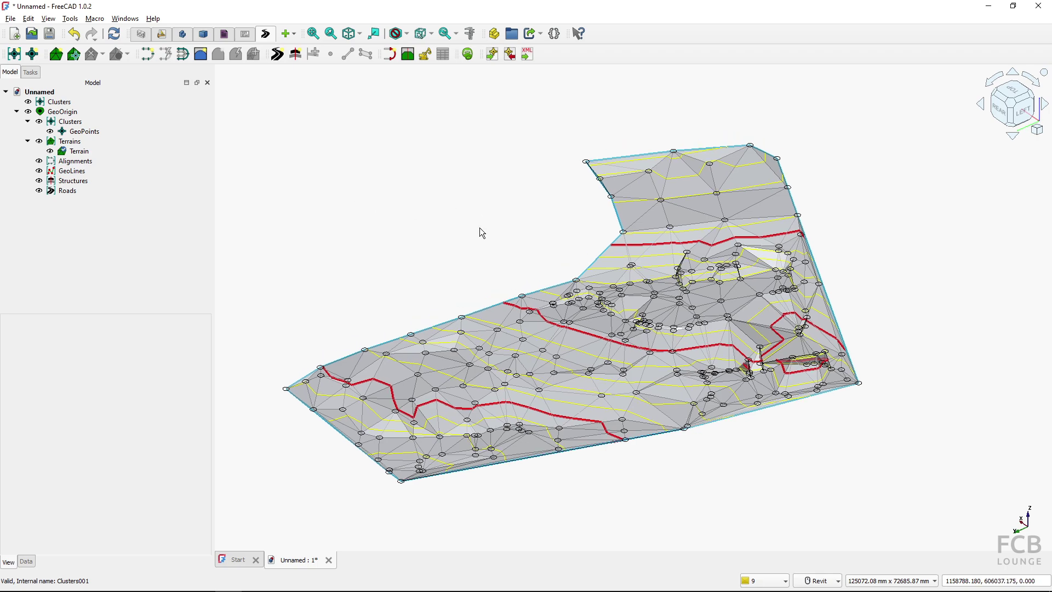
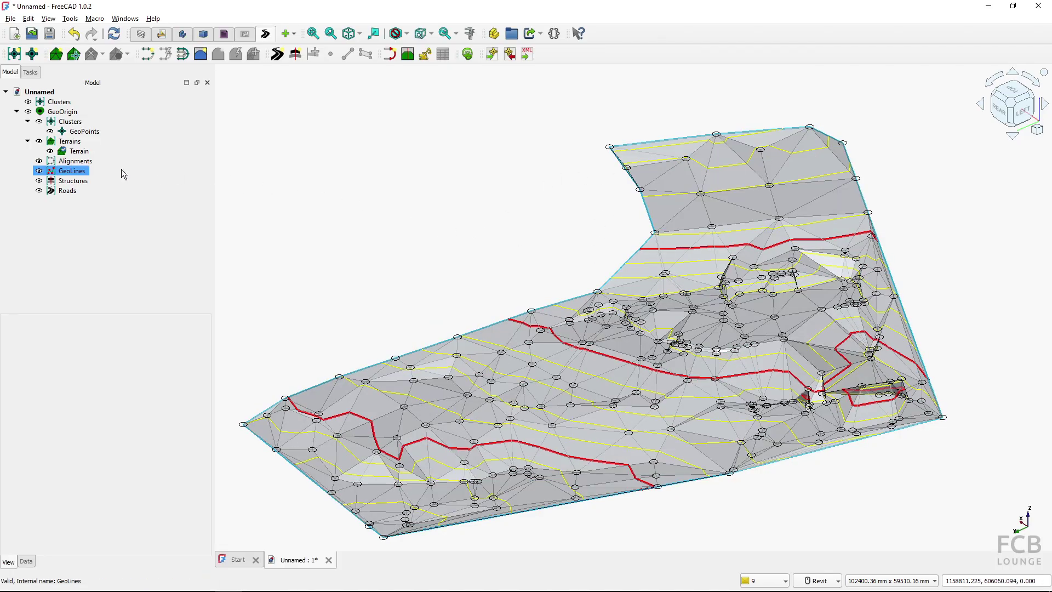
pyautogui.click(58, 133)
pyautogui.click(50, 132)
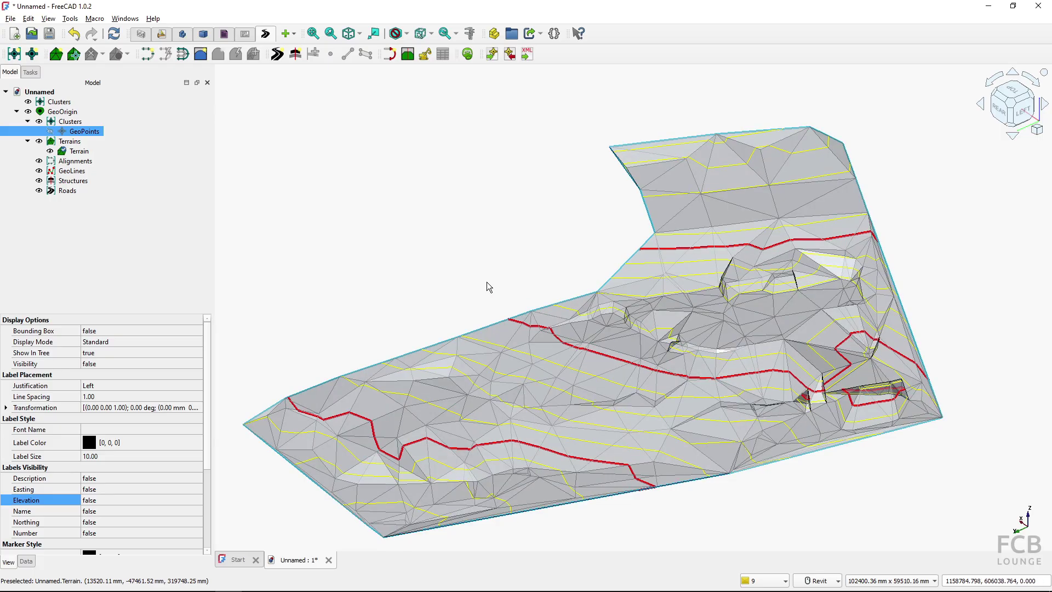
pyautogui.click(85, 151)
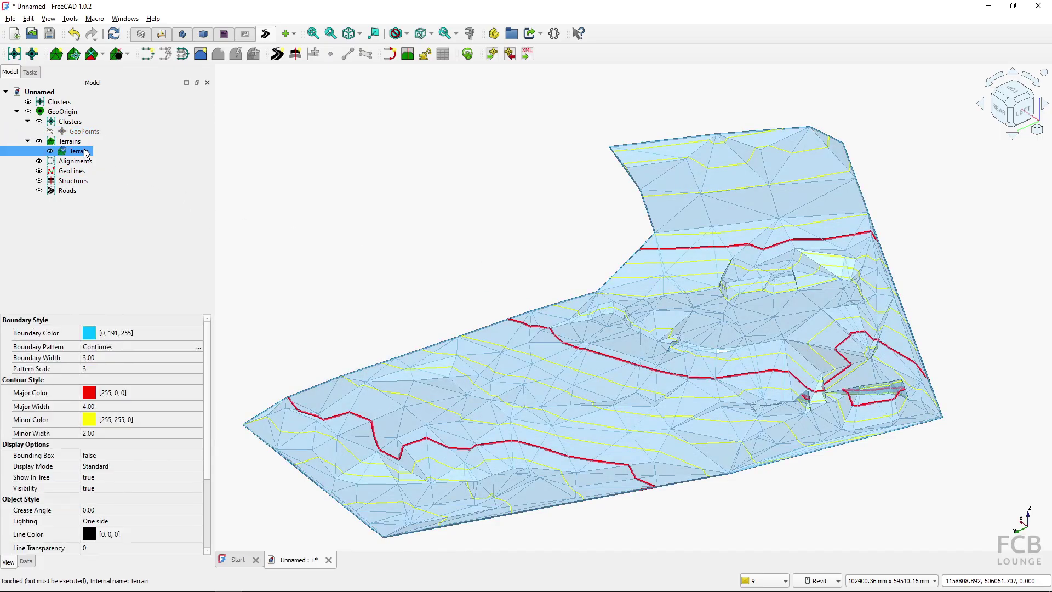
# Step: Set the terrain's contour intervals to 10 for major and 2 for minor contours
pyautogui.click(26, 560)
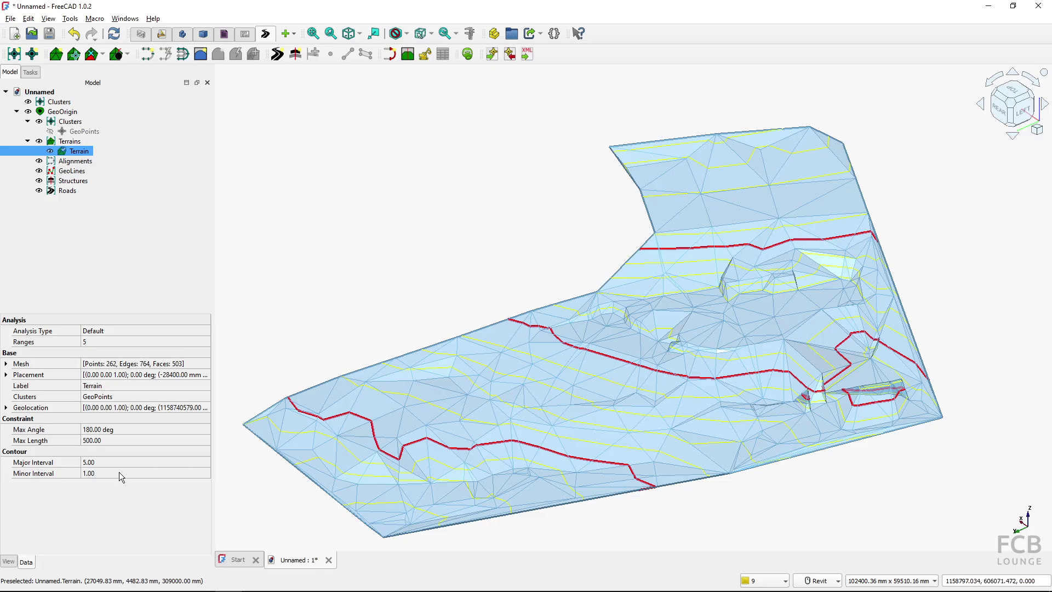
pyautogui.doubleClick(119, 472)
pyautogui.write('2')
pyautogui.press('Return')
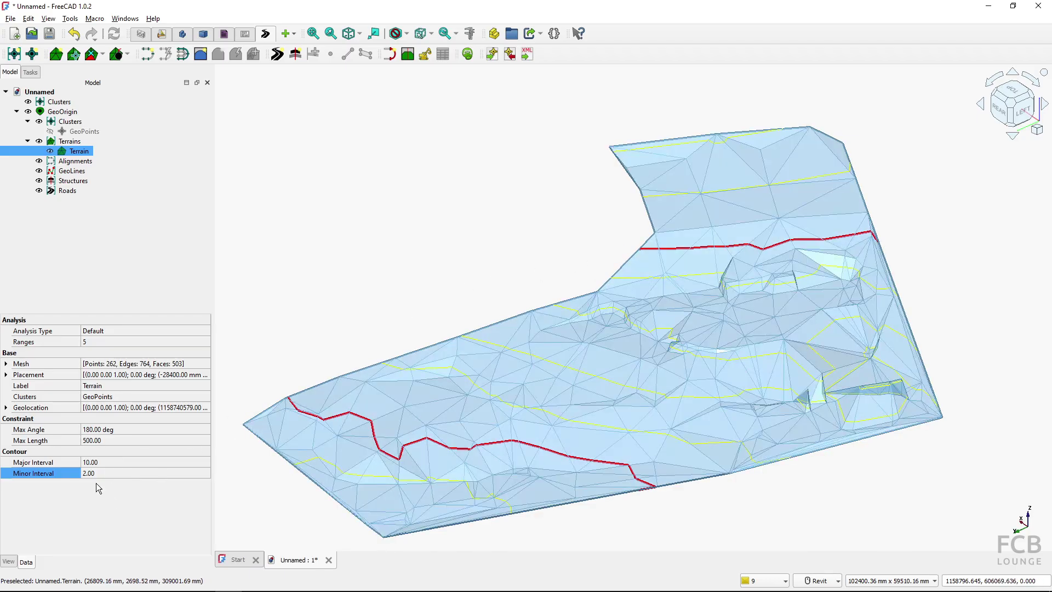
pyautogui.click(364, 295)
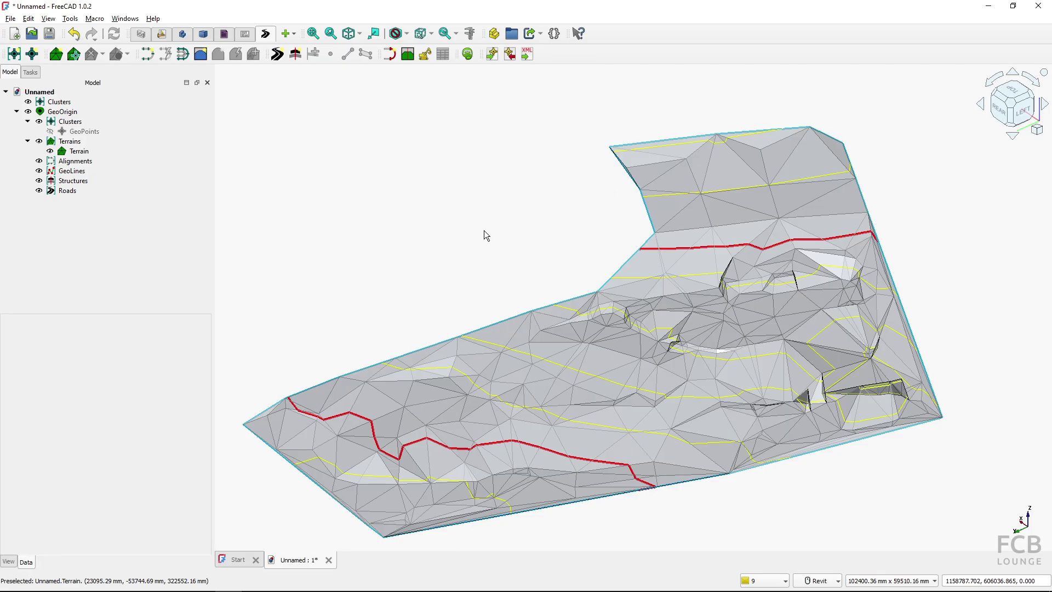
# Step: Extract the terrain's triangles as a mesh and hide the Terrain object so only the mesh is displayed
pyautogui.click(78, 154)
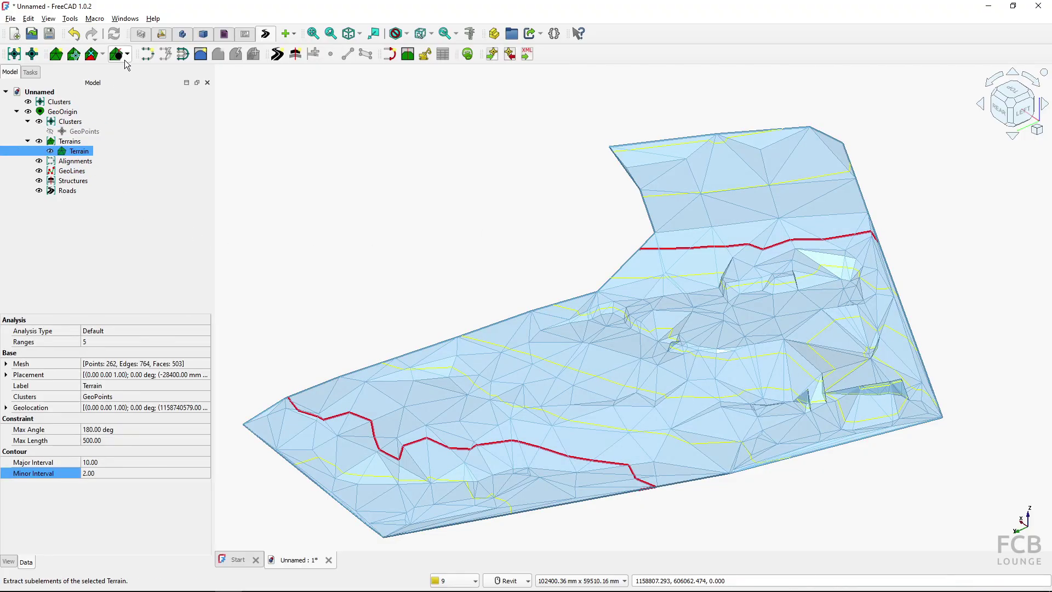
pyautogui.click(128, 54)
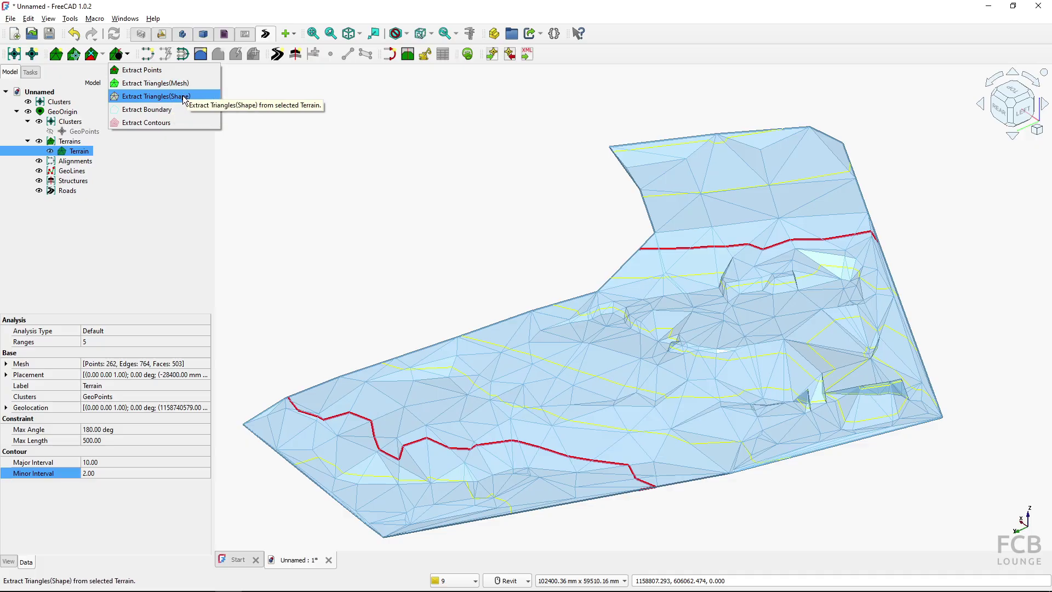
pyautogui.click(153, 85)
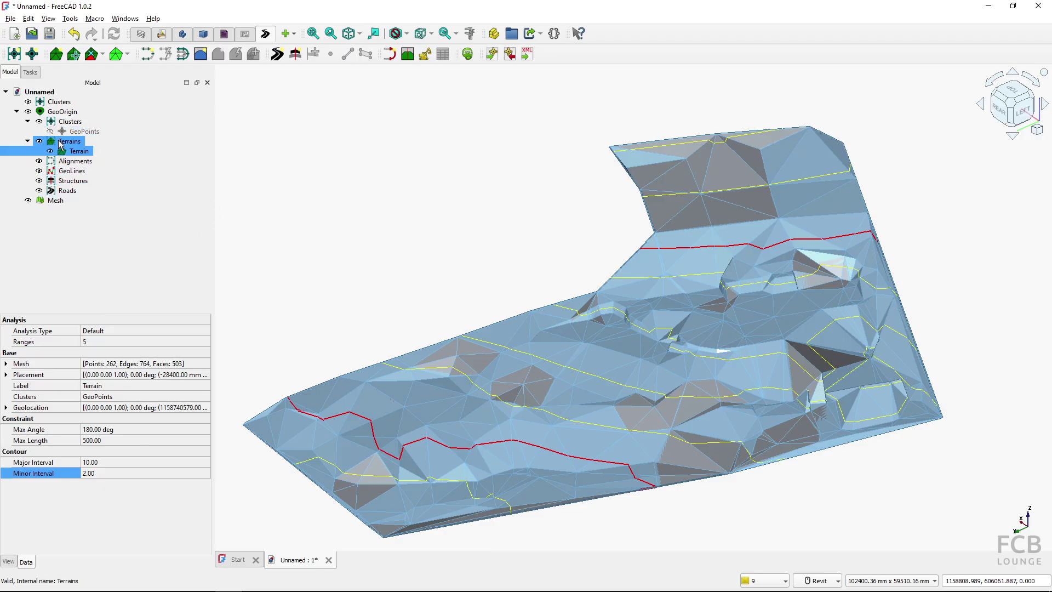
pyautogui.click(50, 152)
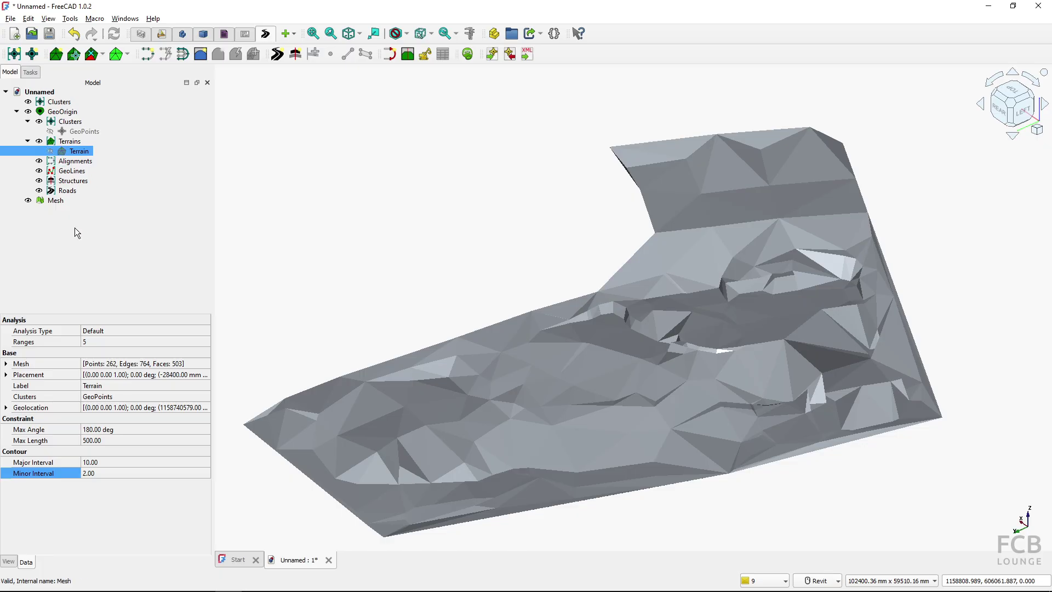
pyautogui.click(55, 201)
pyautogui.click(469, 274)
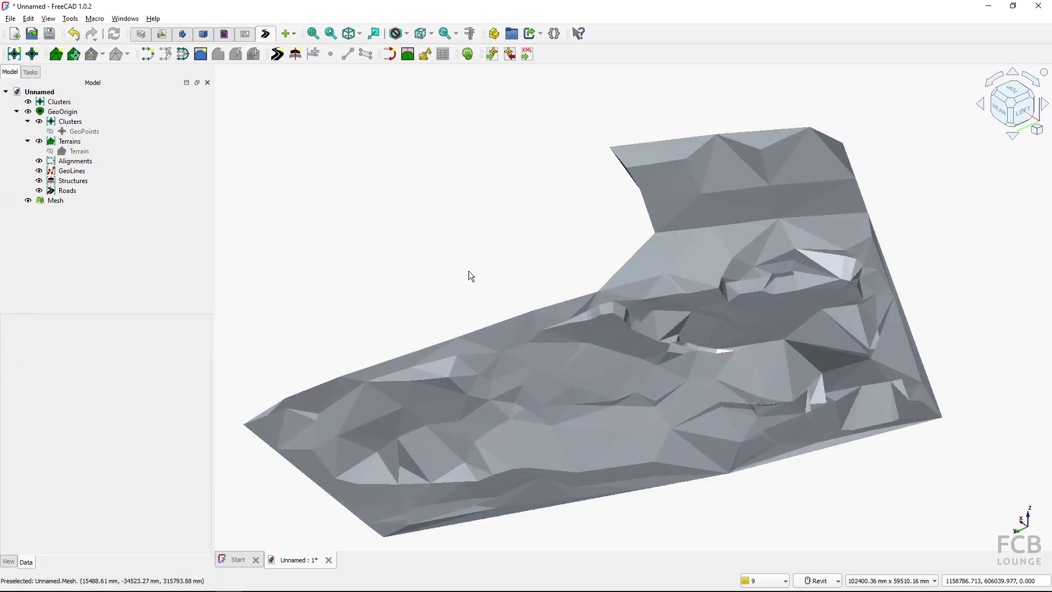
pyautogui.click(54, 201)
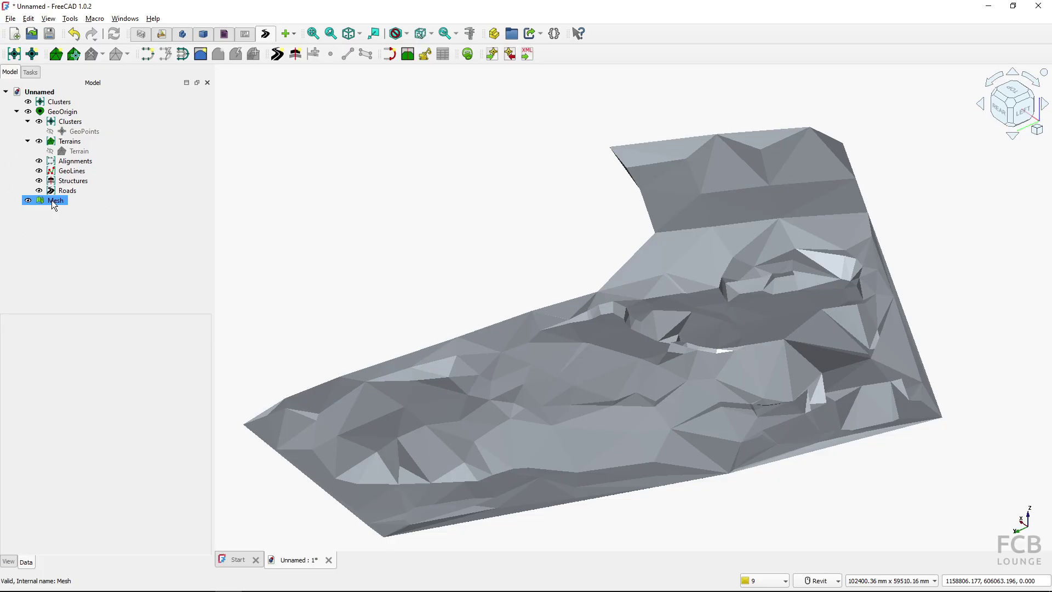
pyautogui.click(406, 247)
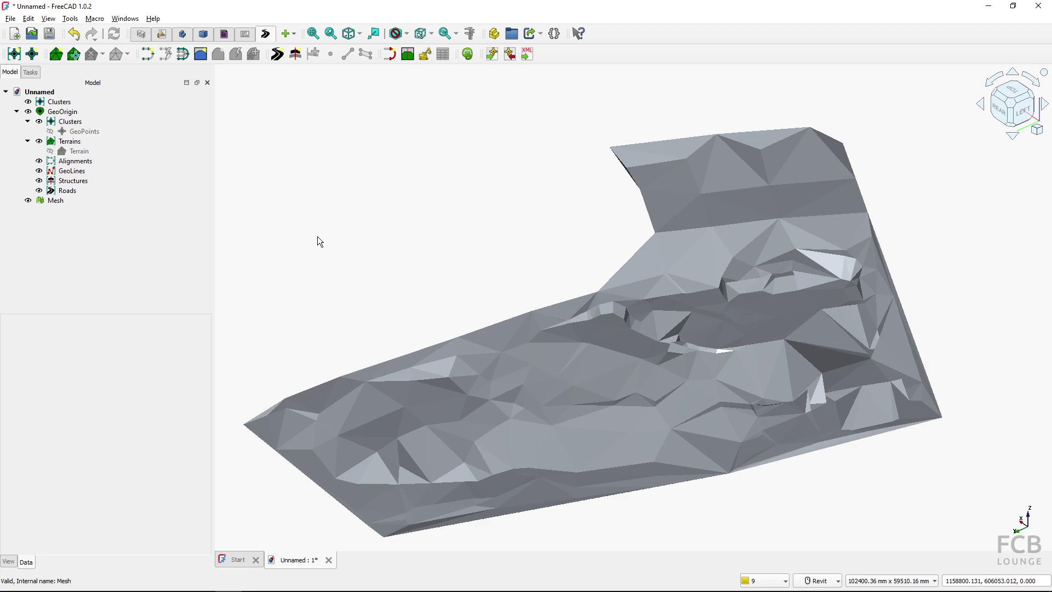
# Step: Extract the redisplayed terrain's triangles as a shape, with the mesh and the GeoOrigin group hidden
pyautogui.click(28, 201)
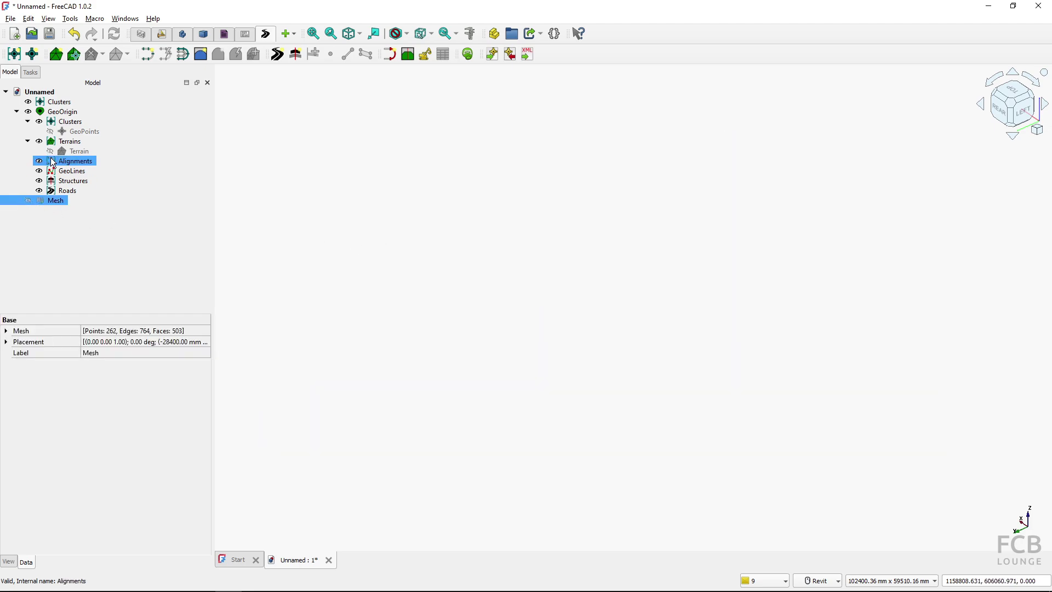
pyautogui.click(77, 152)
pyautogui.press('space')
pyautogui.click(128, 54)
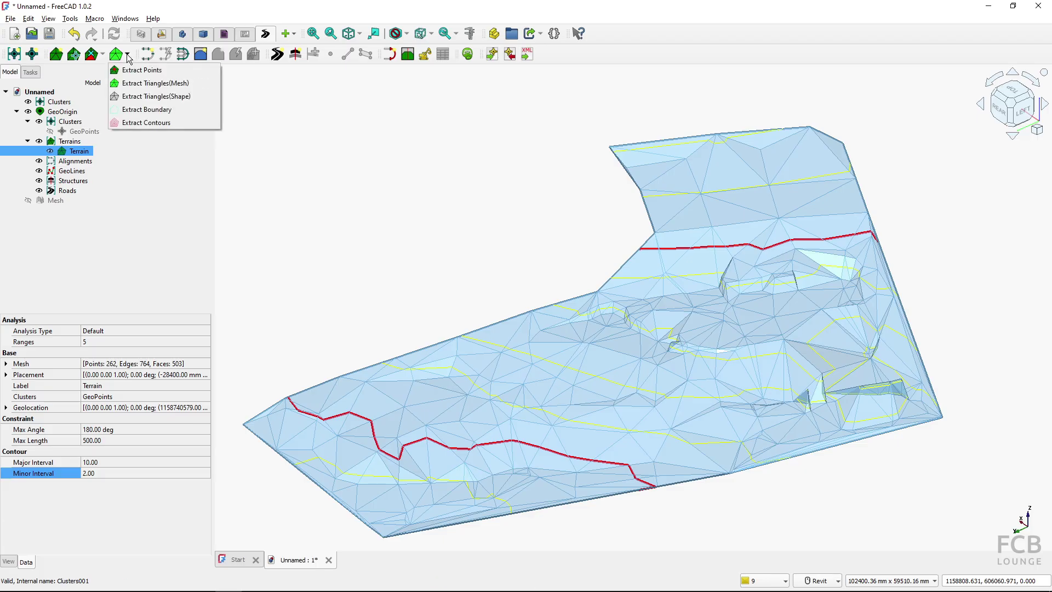
pyautogui.click(164, 96)
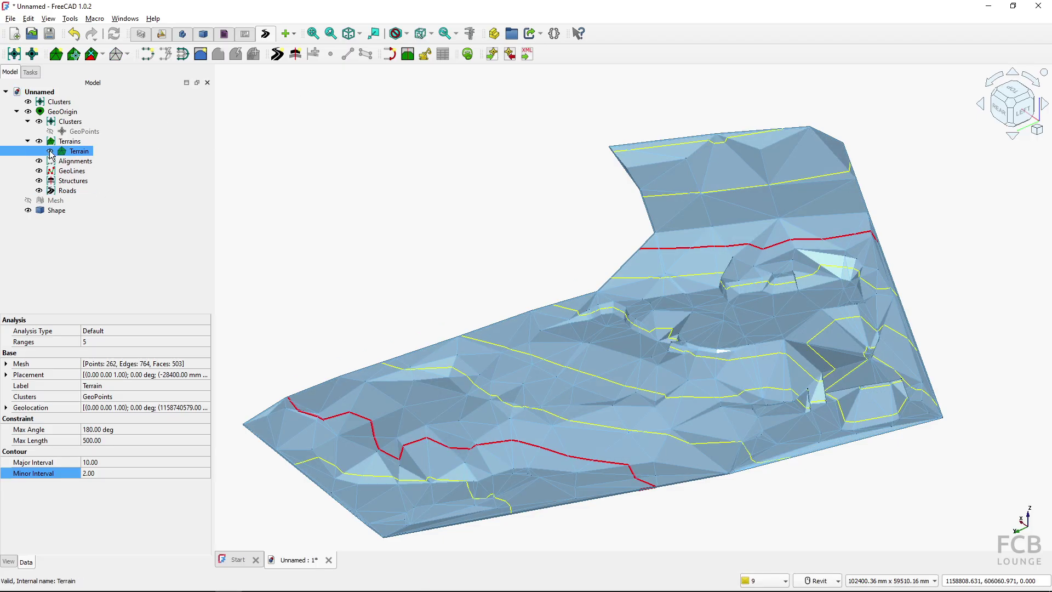
pyautogui.click(29, 112)
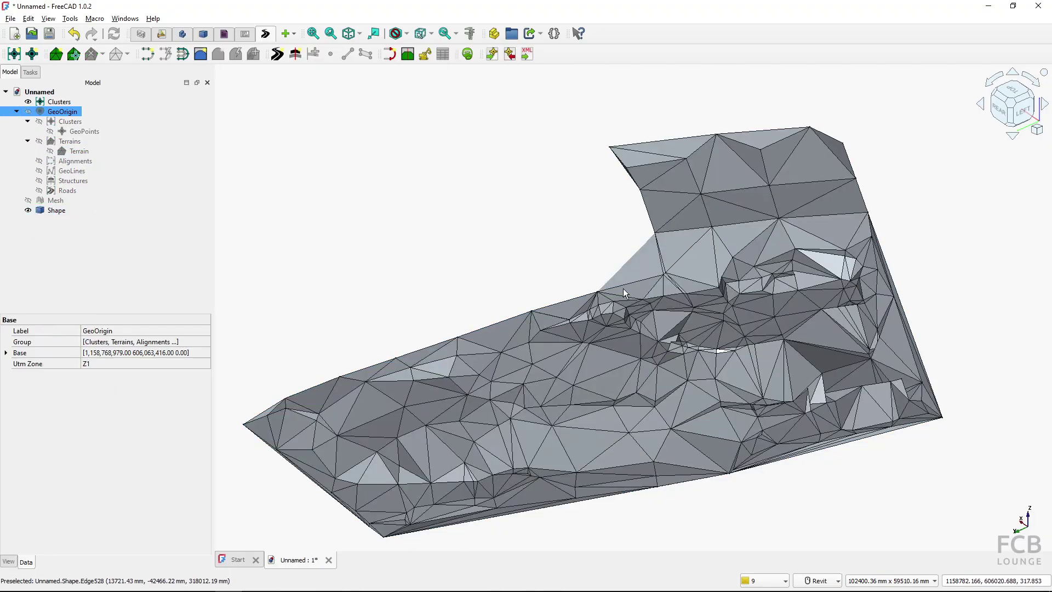
# Step: Compare the extracted mesh with the extracted shape by switching their visibility, leaving only the shape displayed
pyautogui.click(19, 202)
pyautogui.click(28, 200)
pyautogui.click(28, 210)
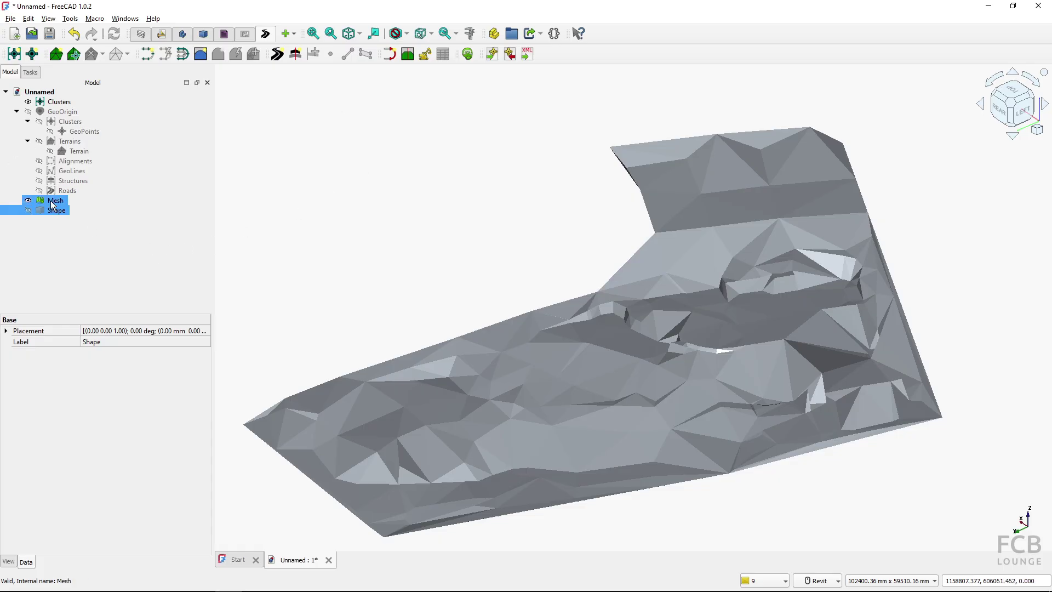
pyautogui.click(28, 200)
pyautogui.click(27, 209)
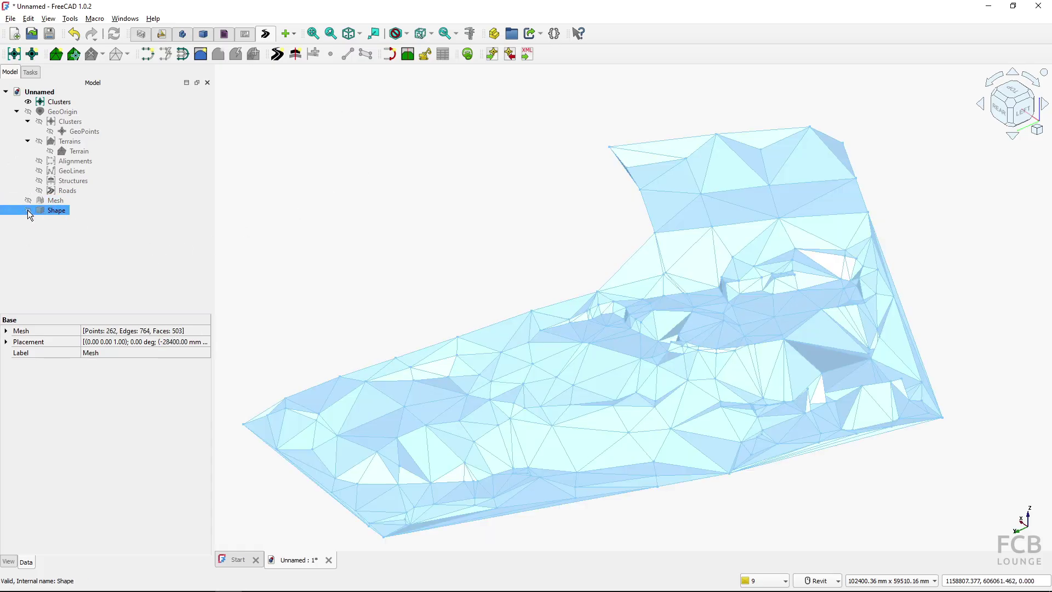
pyautogui.click(481, 255)
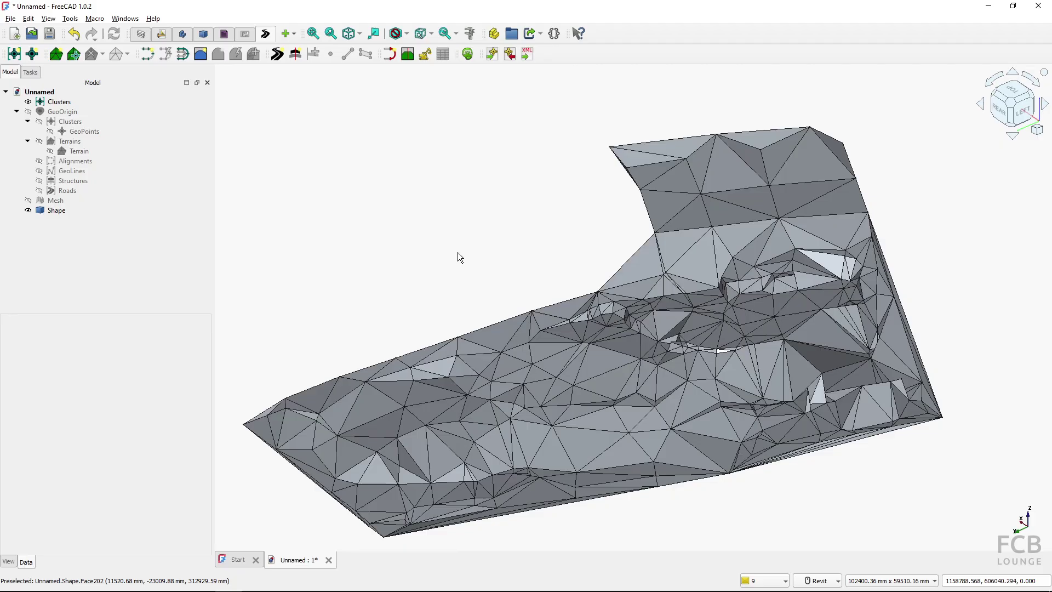
pyautogui.click(530, 295)
# Step: Switch to the BIM workbench and create an empty Site object with nothing selected
pyautogui.click(180, 92)
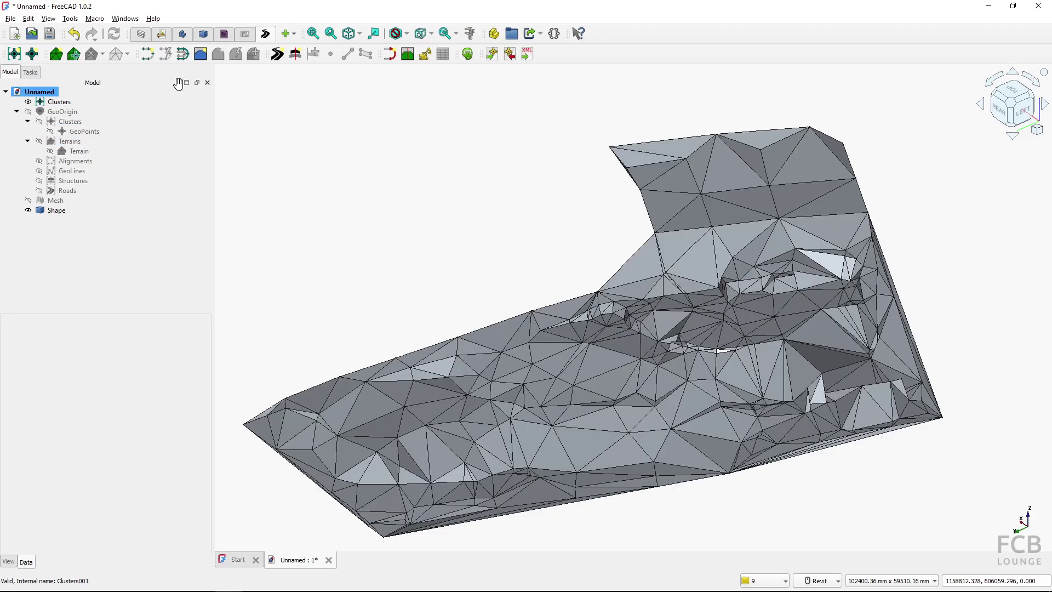
pyautogui.click(142, 34)
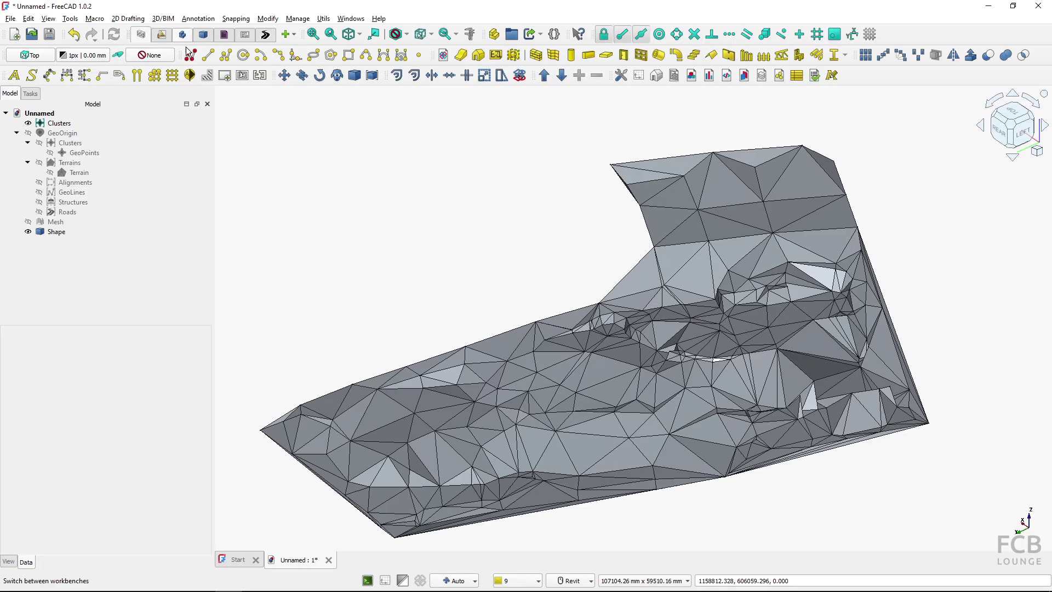
pyautogui.click(460, 59)
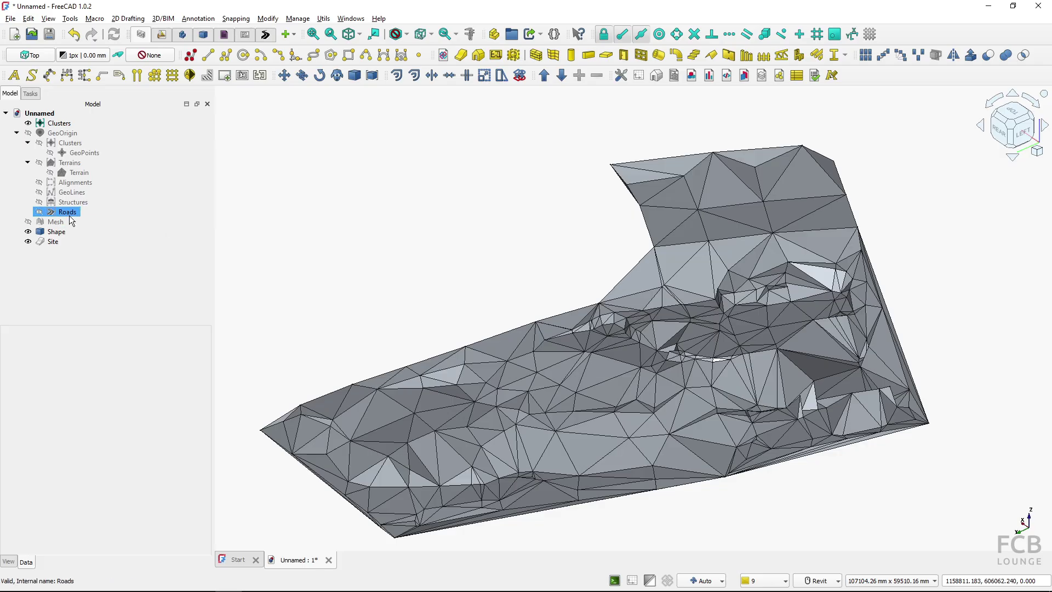
# Step: Set the Site's shape appearance color to bright green (#00ff00)
pyautogui.click(58, 244)
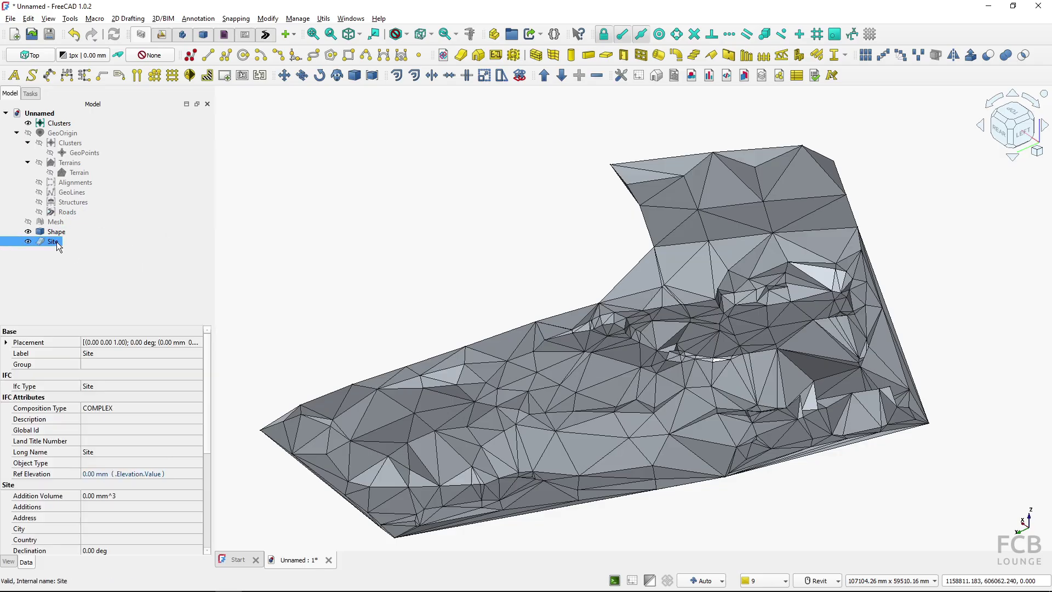
pyautogui.click(8, 562)
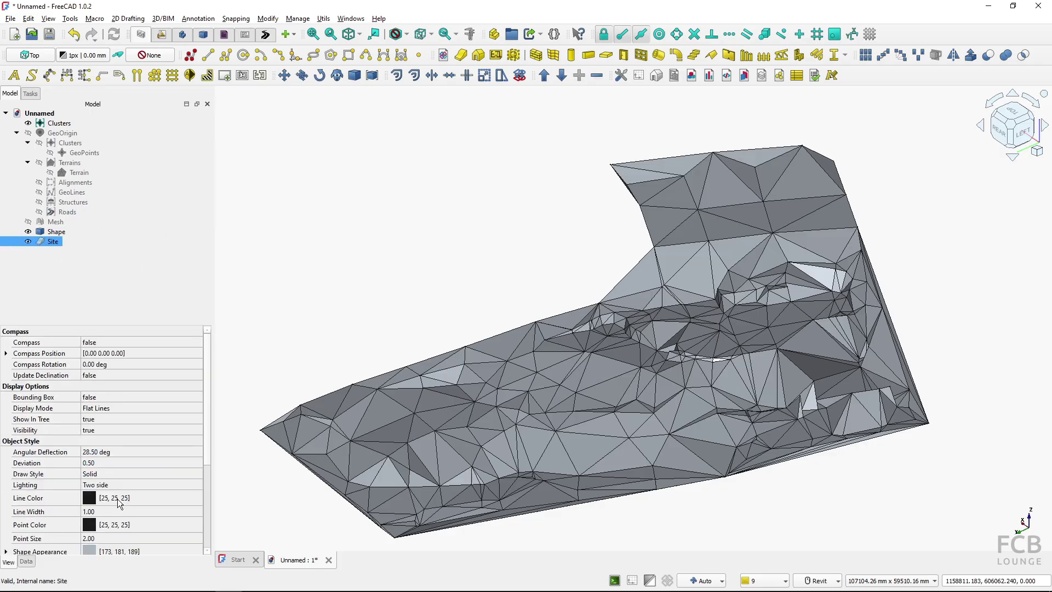
pyautogui.scroll(-1, 115, 524)
pyautogui.click(96, 518)
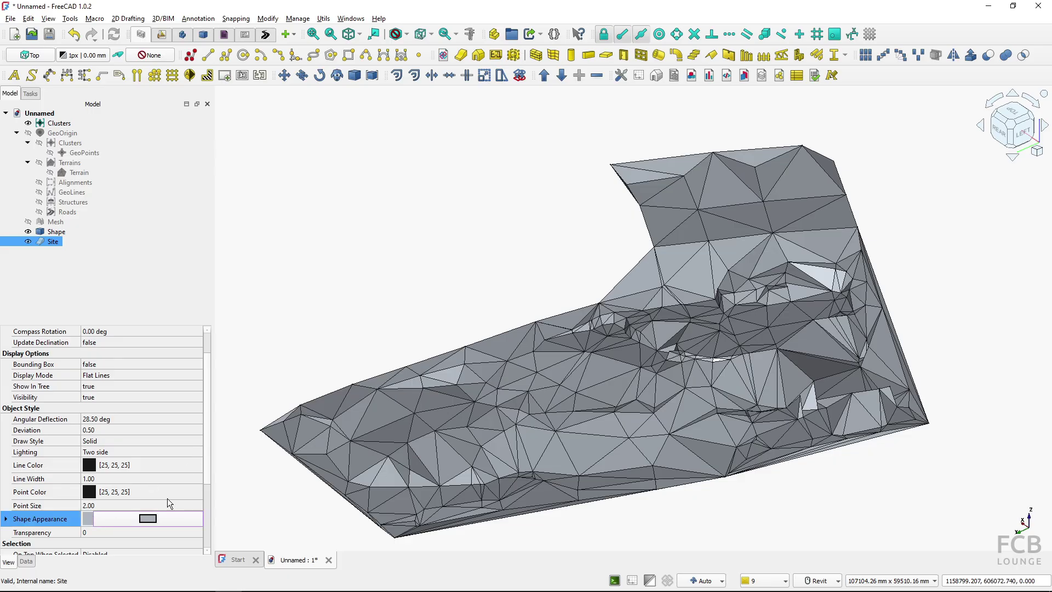
pyautogui.click(148, 518)
pyautogui.click(488, 214)
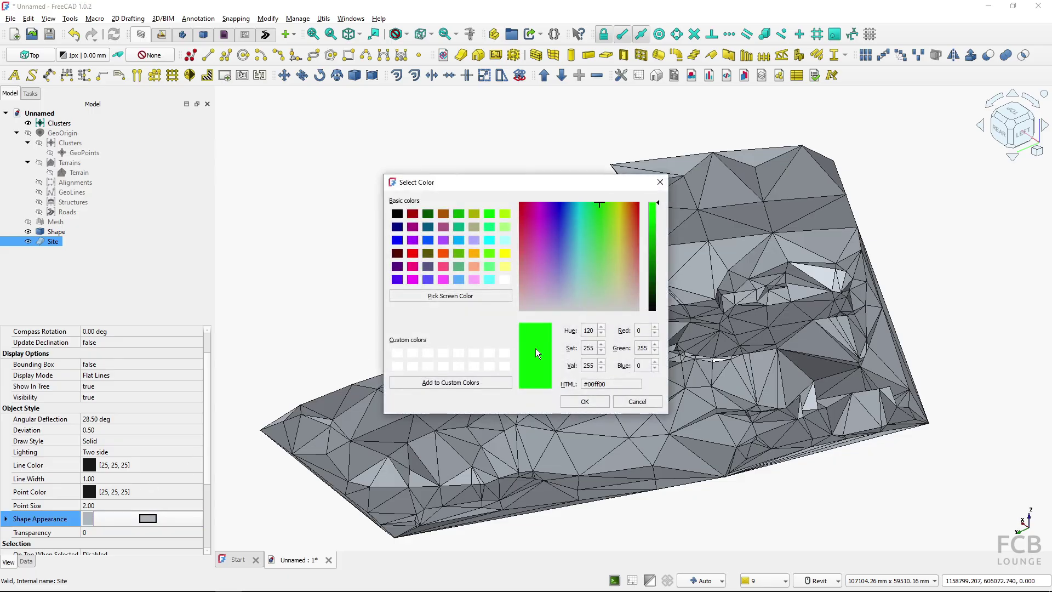
pyautogui.click(585, 402)
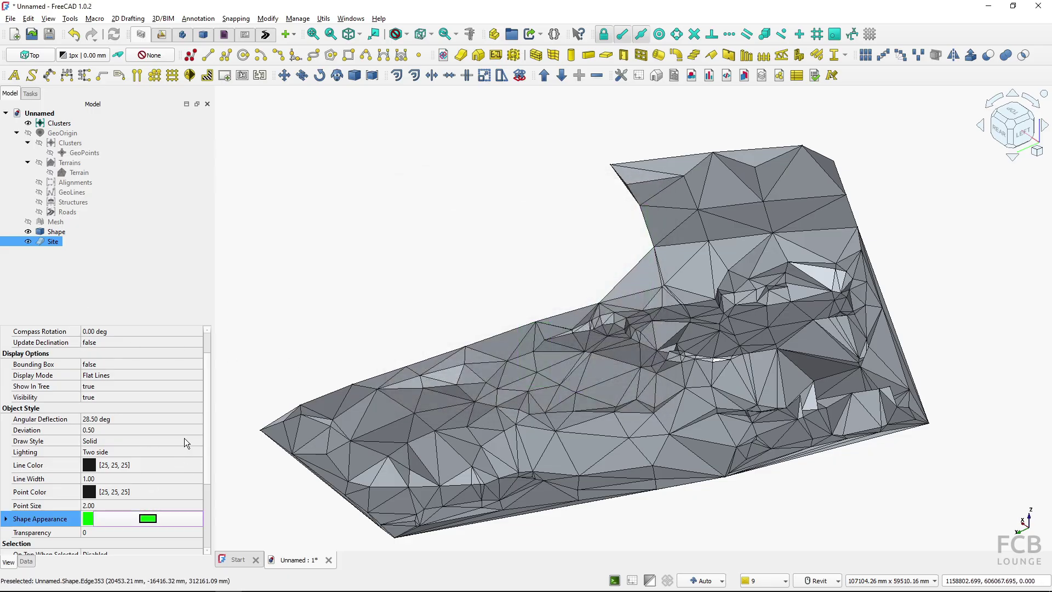
# Step: Link the extracted Shape as the Site's Terrain property
pyautogui.keyDown('ctrl'); pyautogui.click(58, 231); pyautogui.keyUp('ctrl')
pyautogui.click(58, 242)
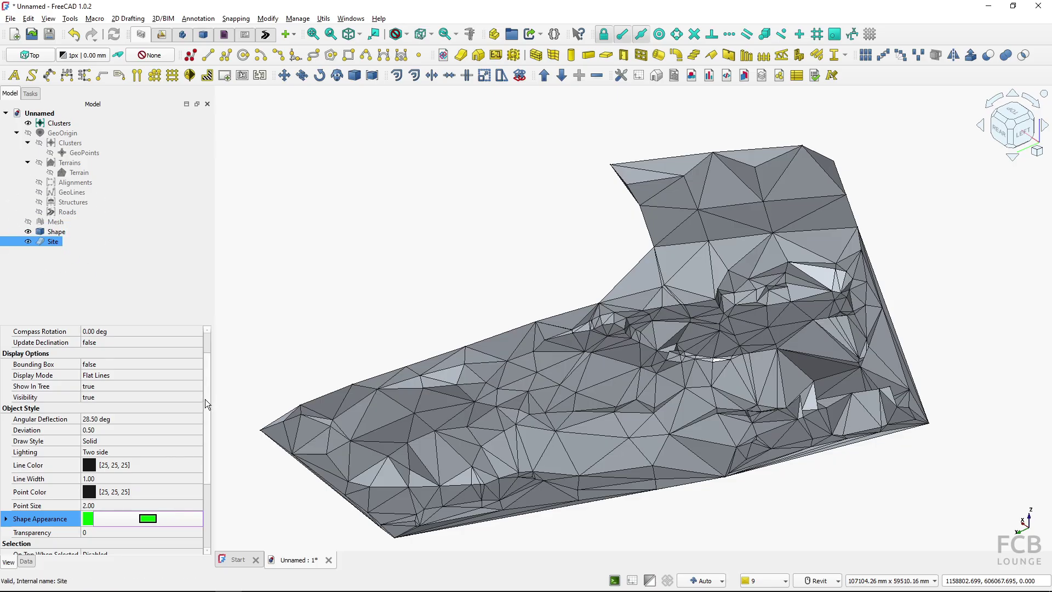
pyautogui.scroll(-5, 207, 404)
pyautogui.click(24, 561)
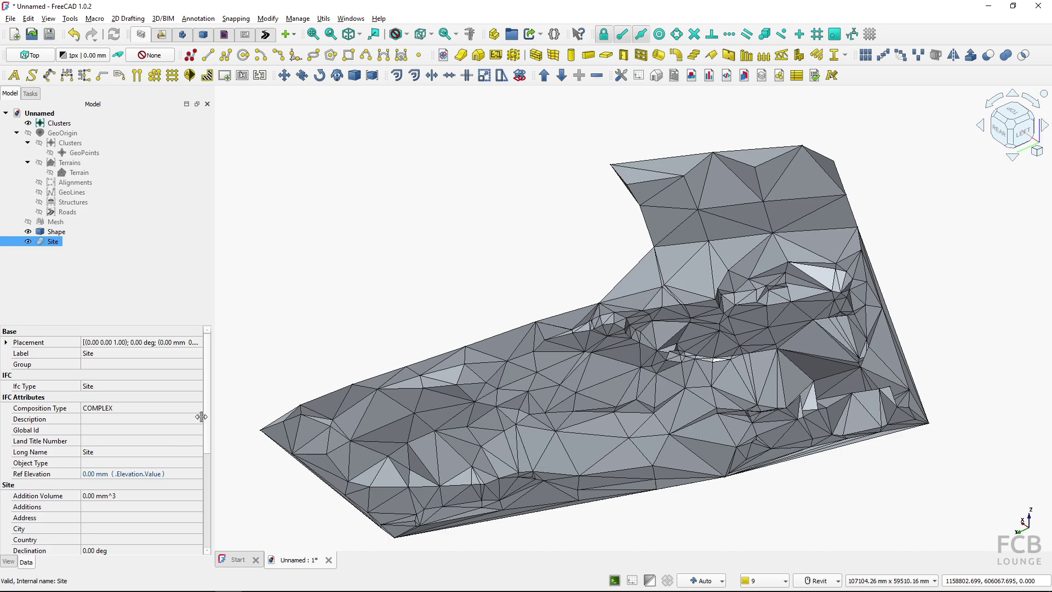
pyautogui.moveTo(207, 417); pyautogui.dragTo(207, 525)
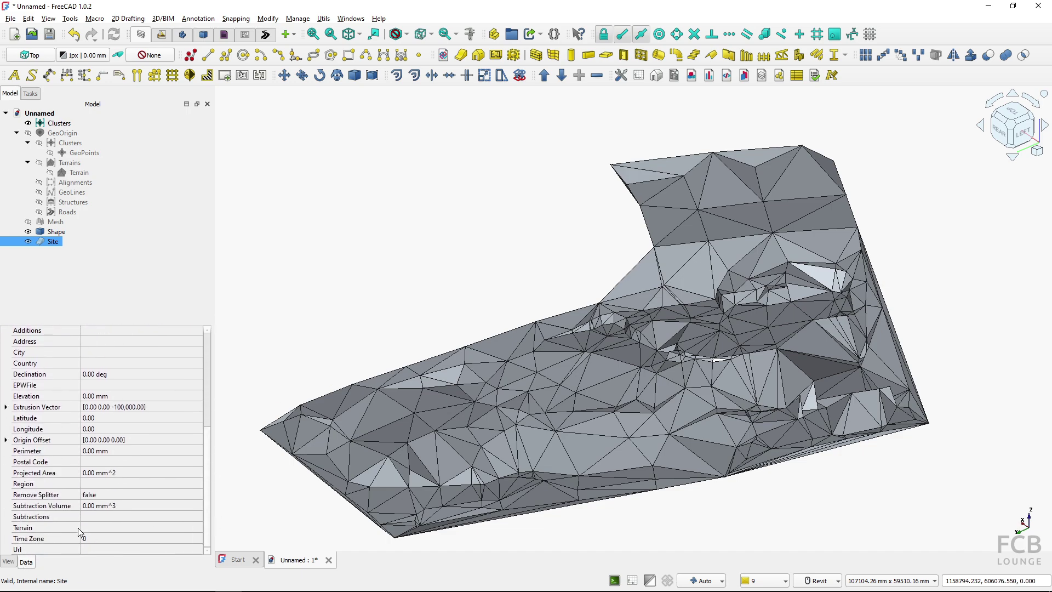
pyautogui.click(194, 527)
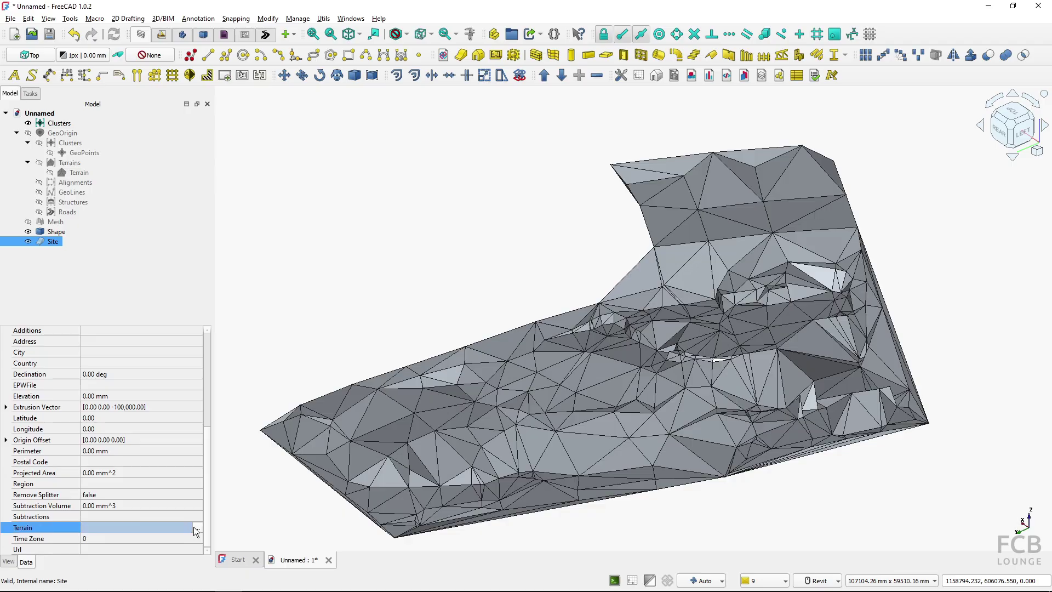
pyautogui.click(198, 525)
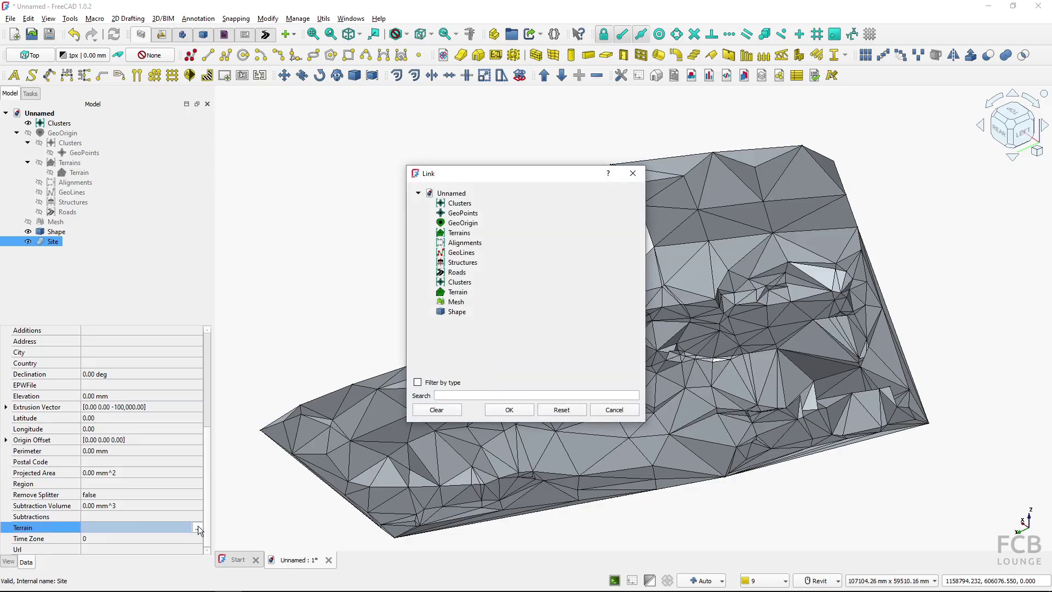
pyautogui.click(457, 312)
pyautogui.click(493, 409)
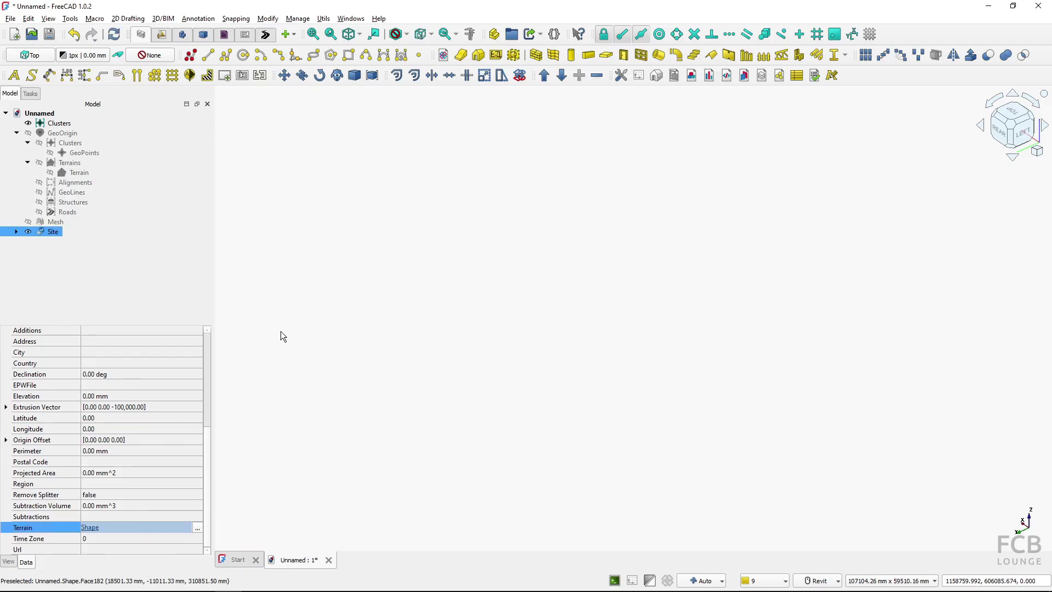
# Step: Recompute the document to regenerate the Site's terrain surface and view it from a lower angle
pyautogui.click(16, 232)
pyautogui.click(113, 35)
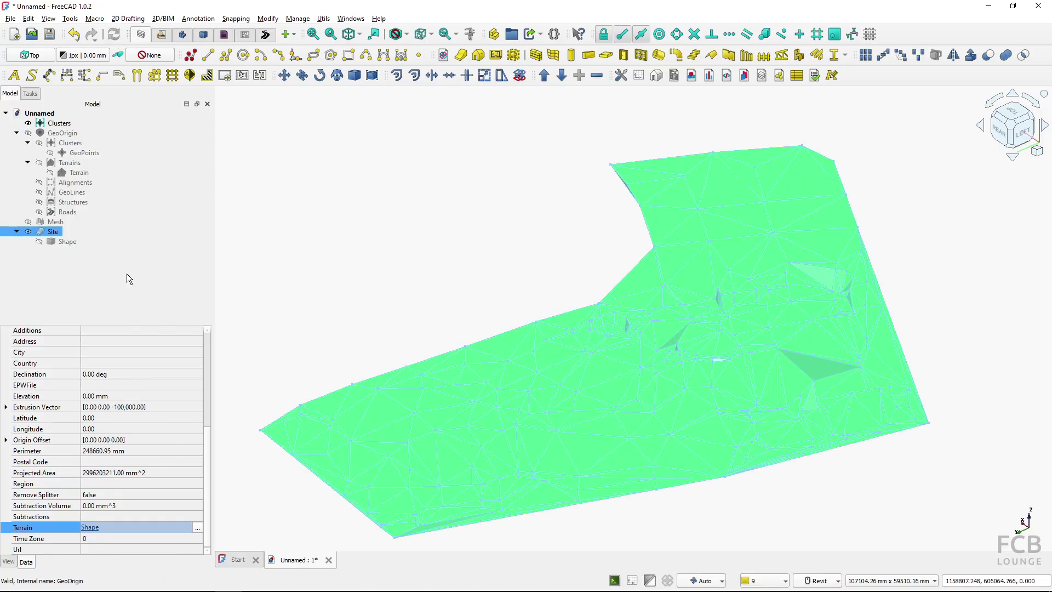
pyautogui.click(353, 265)
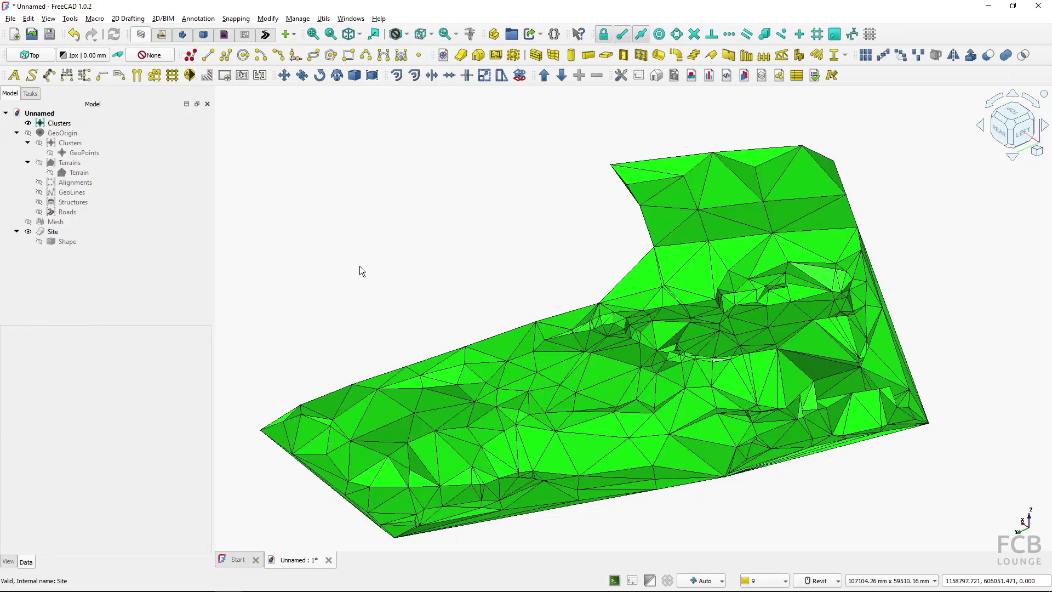
pyautogui.moveTo(482, 305); pyautogui.dragTo(468, 217, button='middle')
pyautogui.keyDown('shift'); pyautogui.moveTo(611, 499); pyautogui.dragTo(624, 517, button='middle'); pyautogui.keyUp('shift')
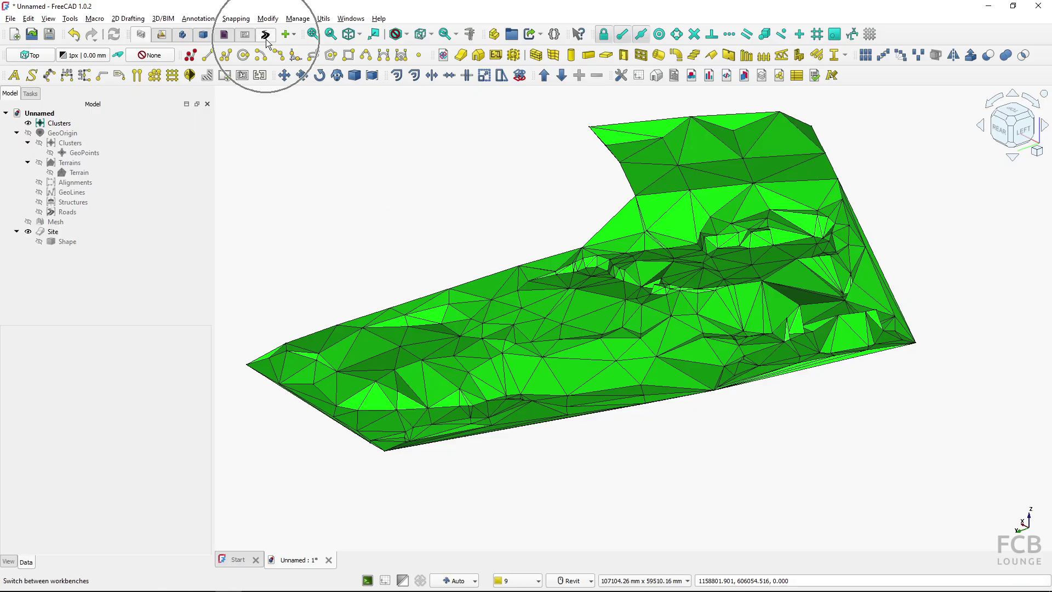
# Step: Switch to the Road workbench's GitHub page in the browser and look over the README's feature list and Patreon banner
pyautogui.hotkey('alt', 'Tab')
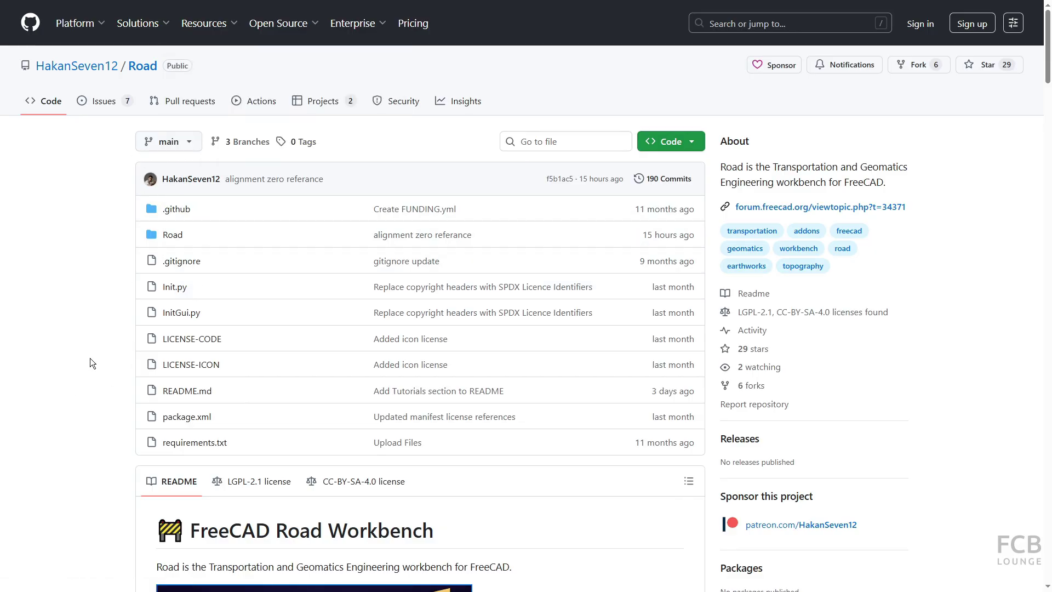
pyautogui.scroll(-7, 91, 361)
pyautogui.scroll(-2, 91, 360)
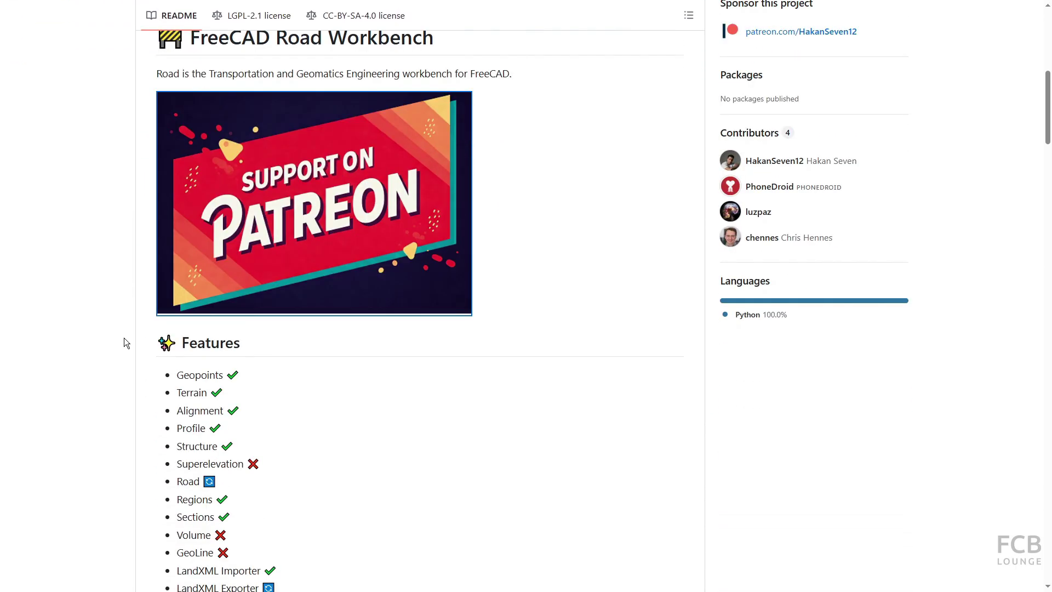
pyautogui.click(185, 295)
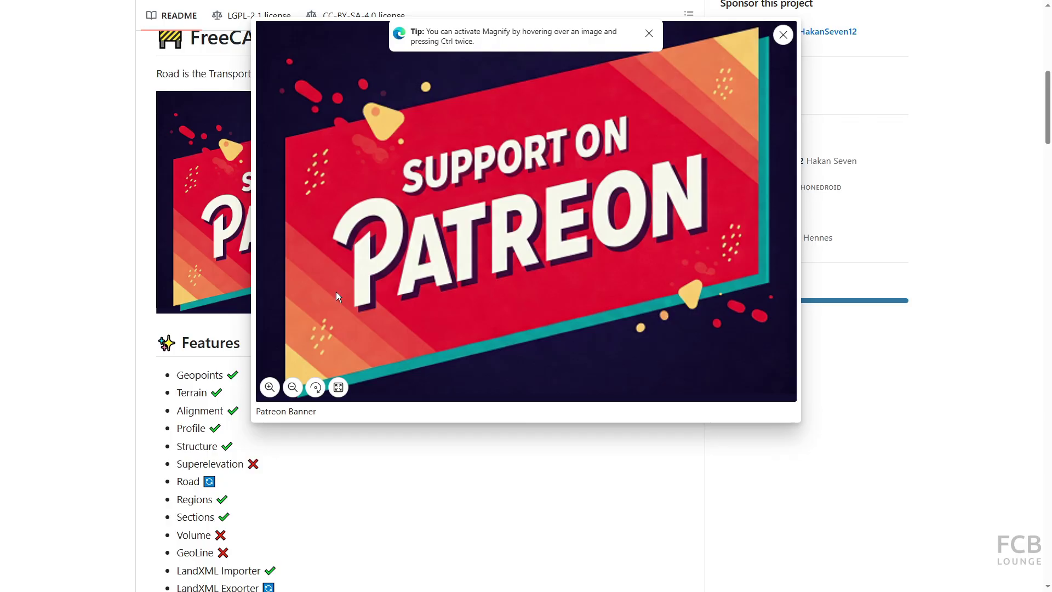
pyautogui.click(445, 267)
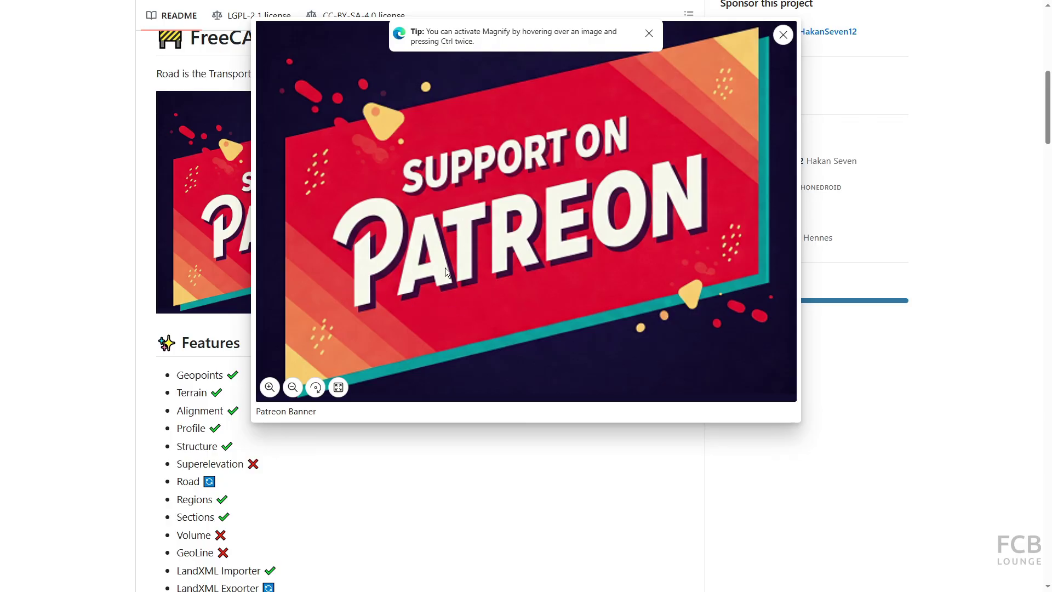